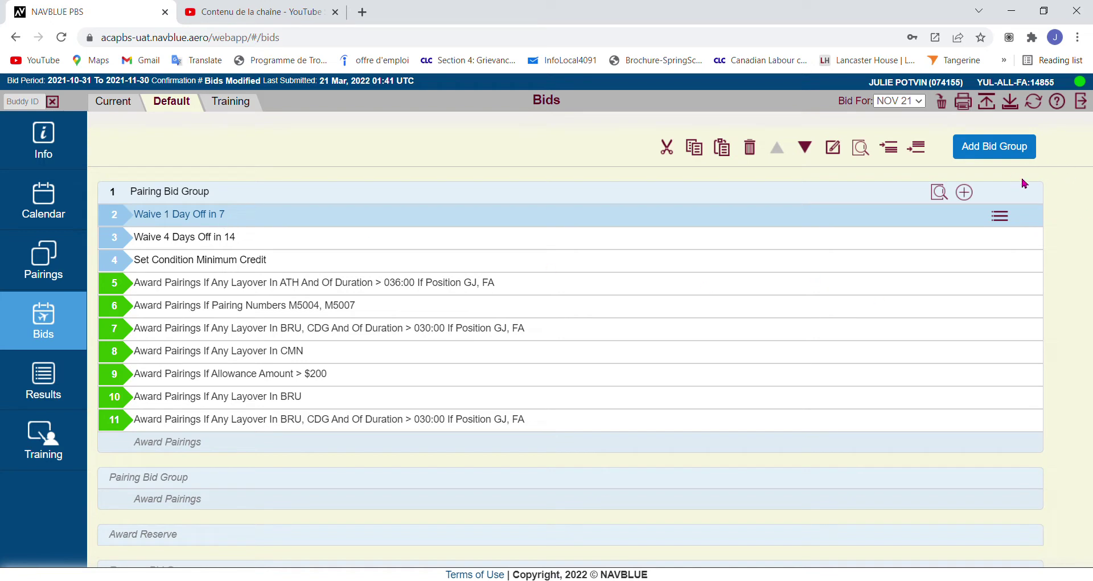
Add a new Pairing Bid Group and move it above the existing bid group.
{"action": "left_click", "coordinate": [1002, 153]}
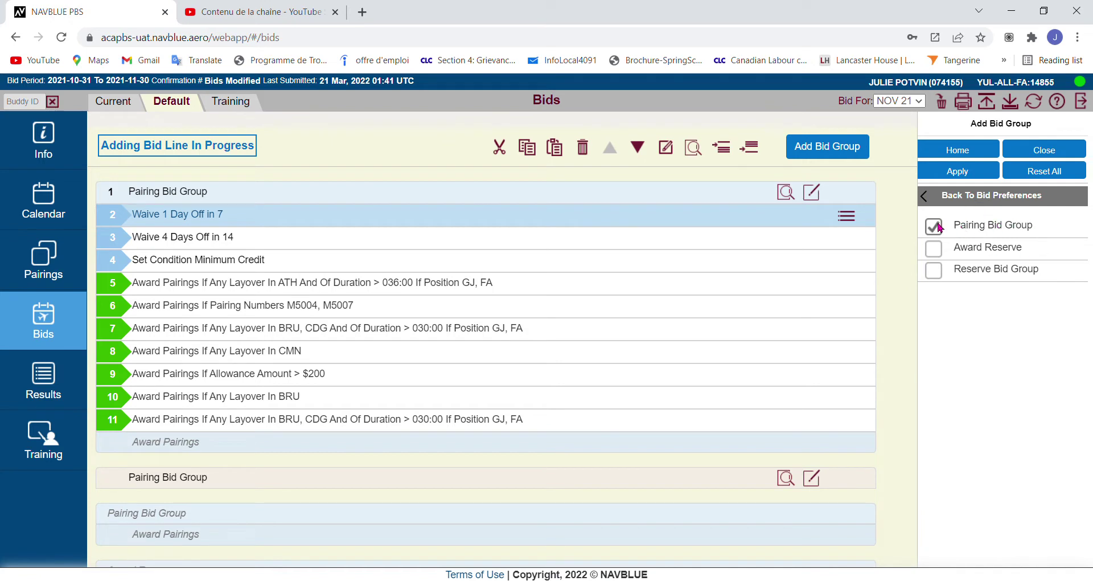
{"action": "left_click", "coordinate": [976, 173]}
{"action": "left_click", "coordinate": [1047, 152]}
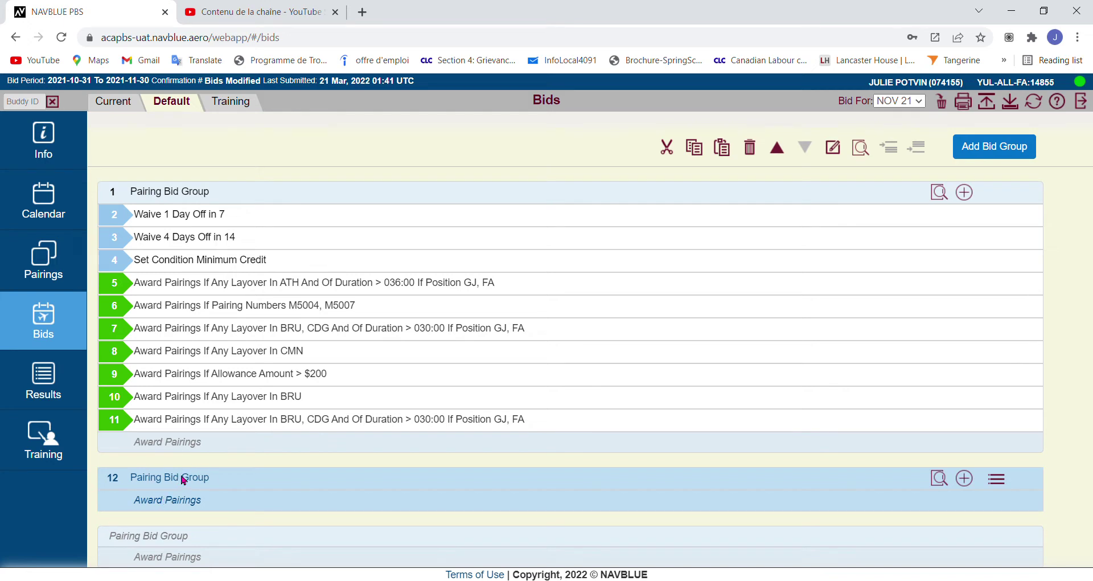
{"action": "left_click", "coordinate": [778, 150]}
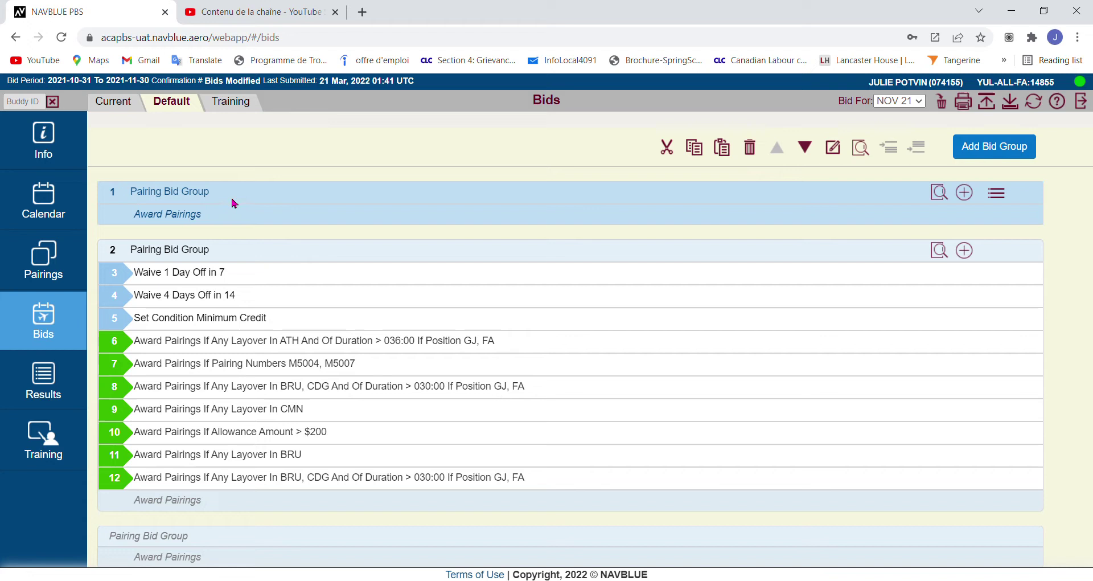
Start an Award Pairings line in the empty first bid group using Pairing Number Departing On, with Ordered set to Yes.
{"action": "left_click", "coordinate": [127, 254]}
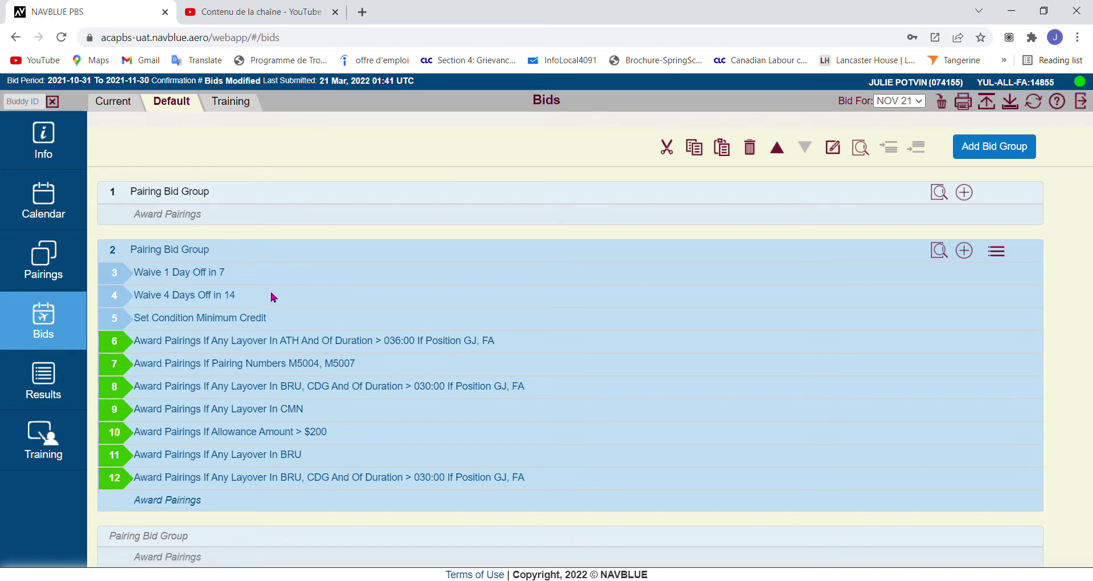
{"action": "left_click", "coordinate": [194, 201]}
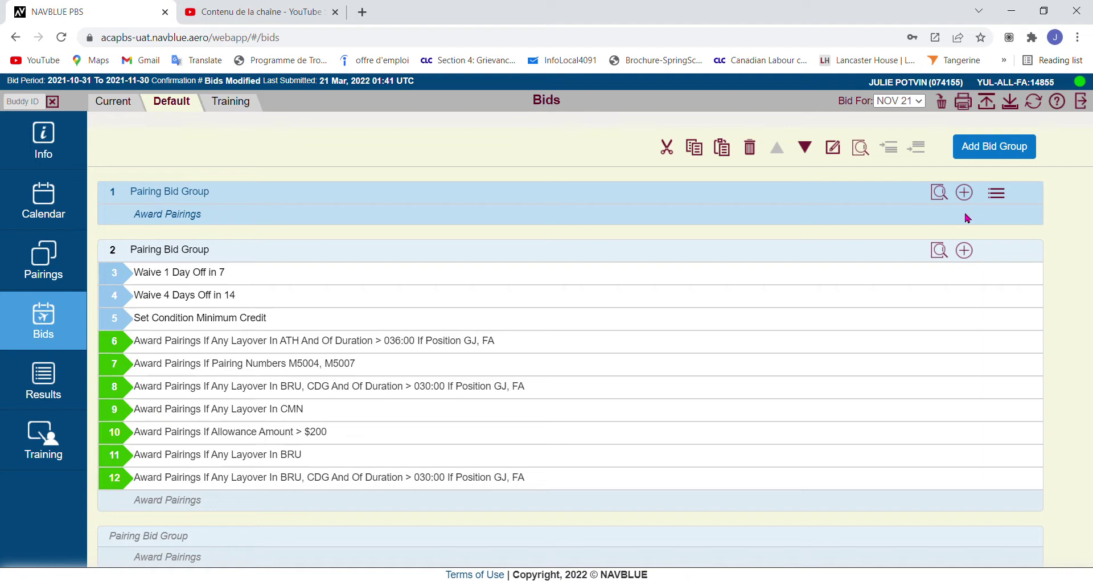
{"action": "left_click", "coordinate": [963, 194]}
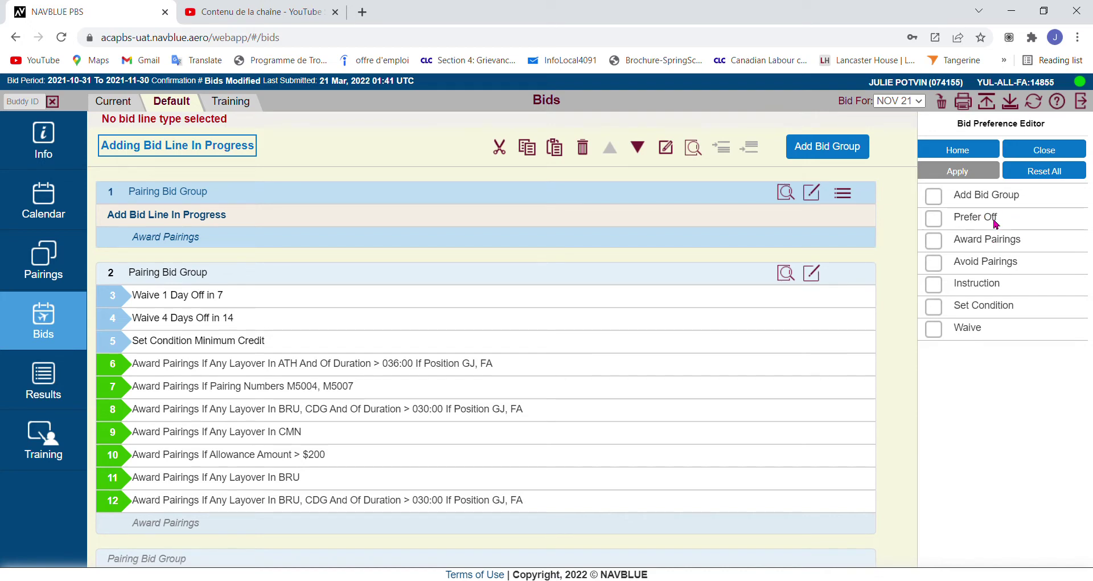
{"action": "left_click", "coordinate": [1008, 240]}
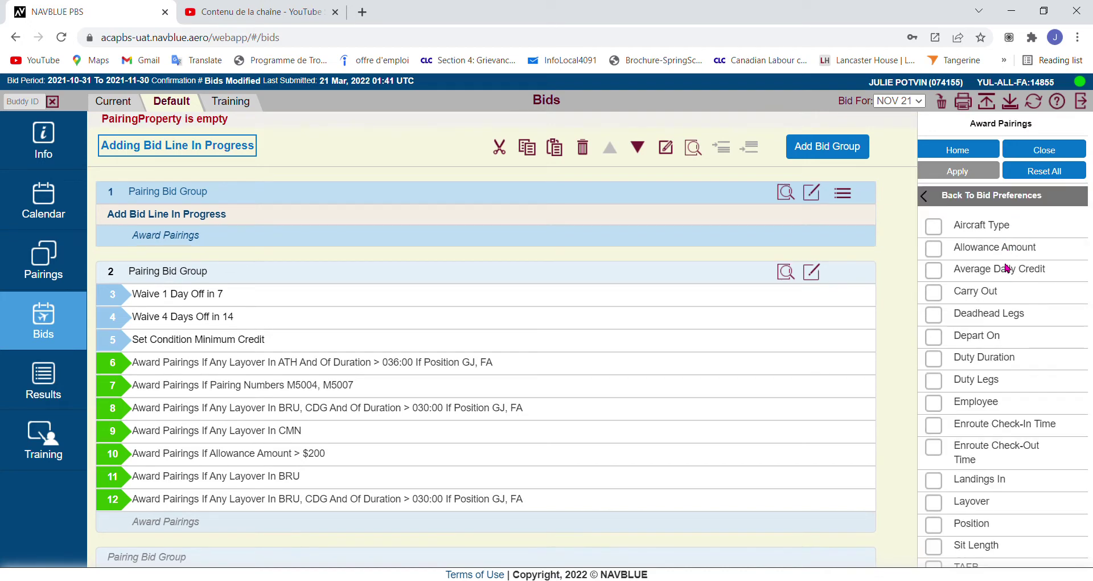
{"action": "scroll", "coordinate": [1010, 304], "scroll_direction": "down", "scroll_amount": 4}
{"action": "scroll", "coordinate": [1009, 304], "scroll_direction": "down", "scroll_amount": 3}
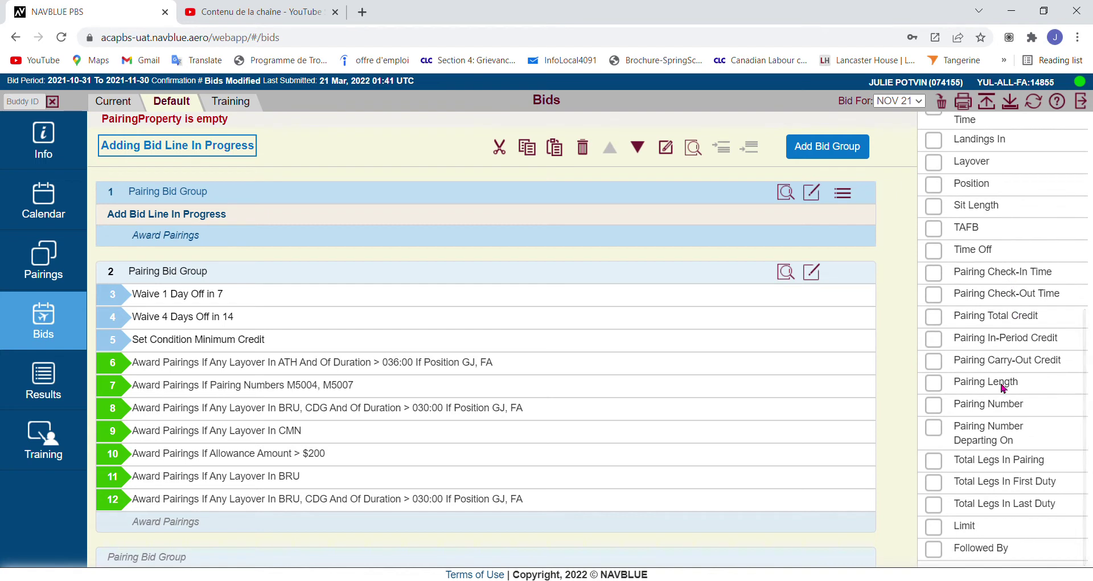
{"action": "left_click", "coordinate": [997, 428]}
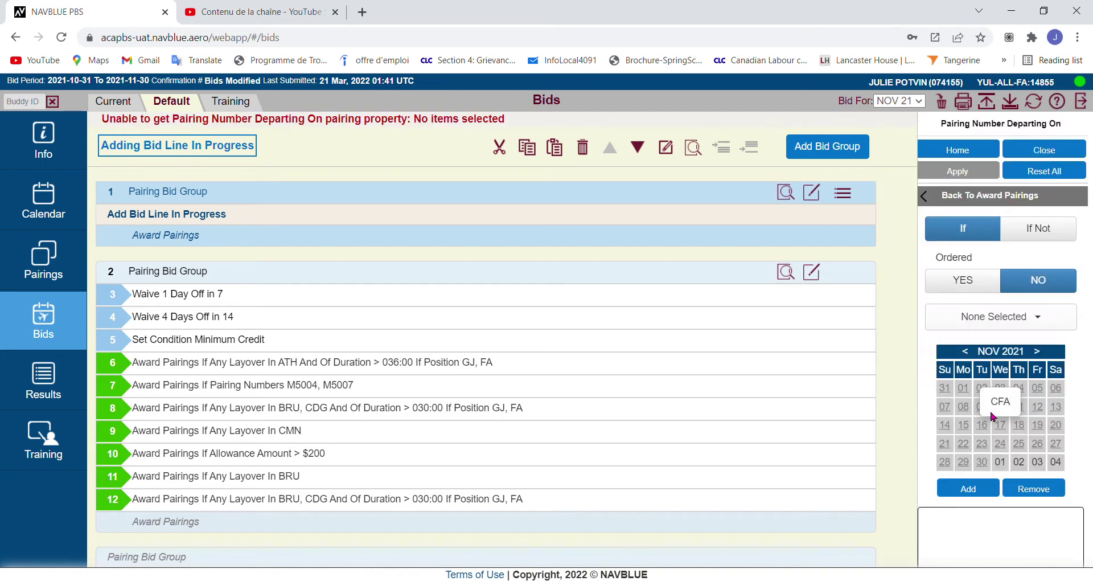
{"action": "left_click", "coordinate": [963, 279]}
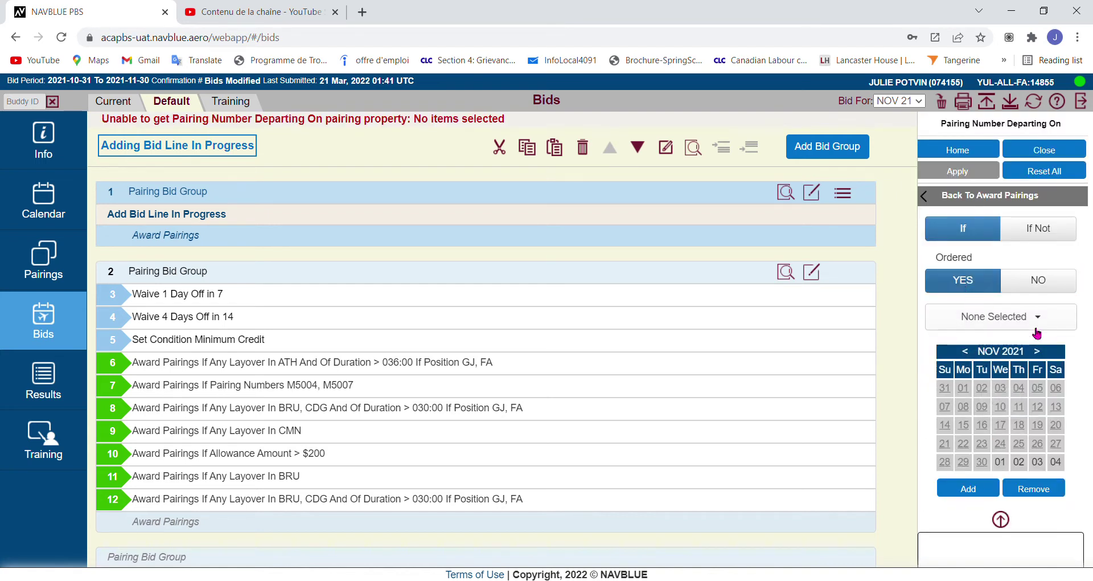
Add pairing M5006 departing on Nov 8, 15, 22 and 29, 2021 to the ordered award line.
{"action": "left_click", "coordinate": [971, 319]}
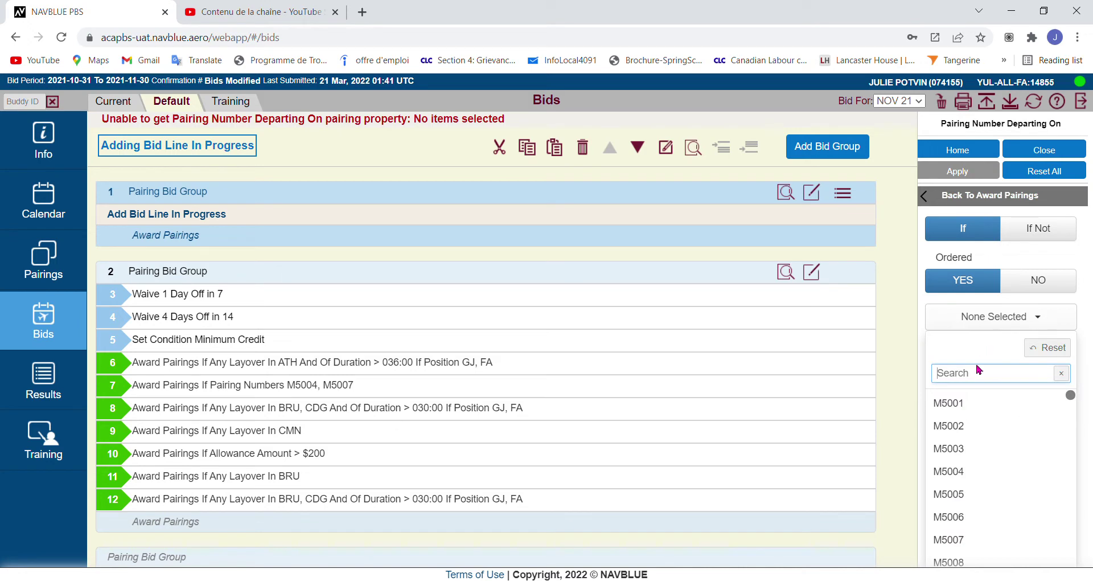
{"action": "left_click", "coordinate": [970, 518]}
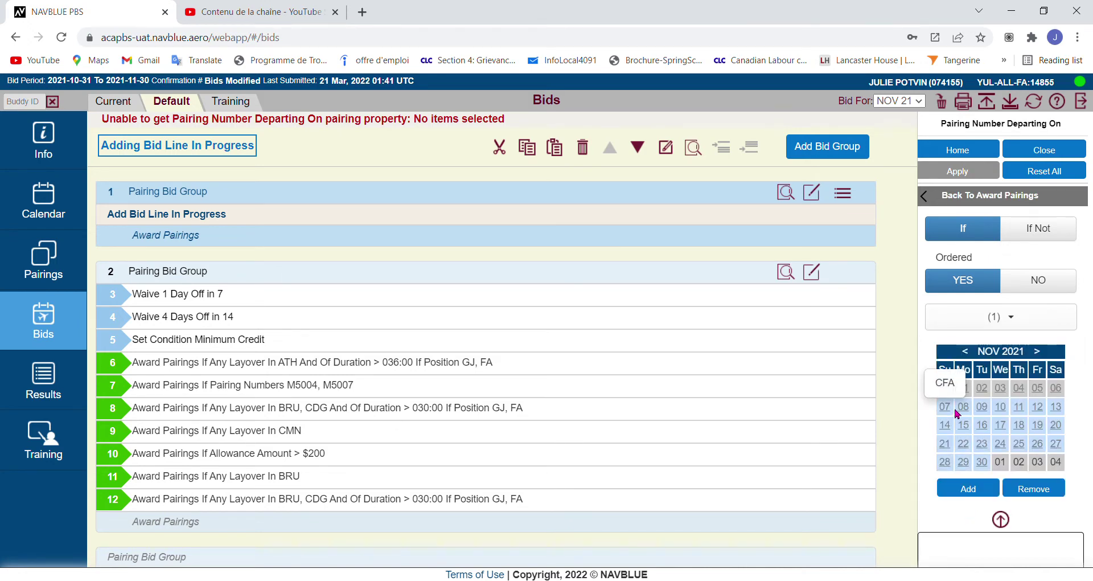
{"action": "left_click", "coordinate": [965, 424]}
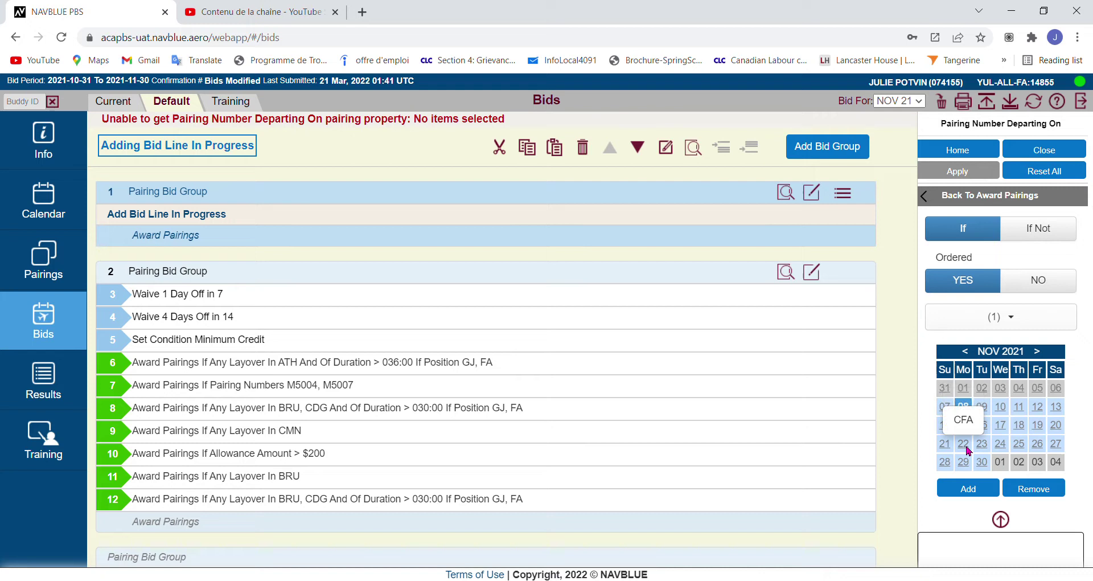
{"action": "left_click", "coordinate": [963, 444]}
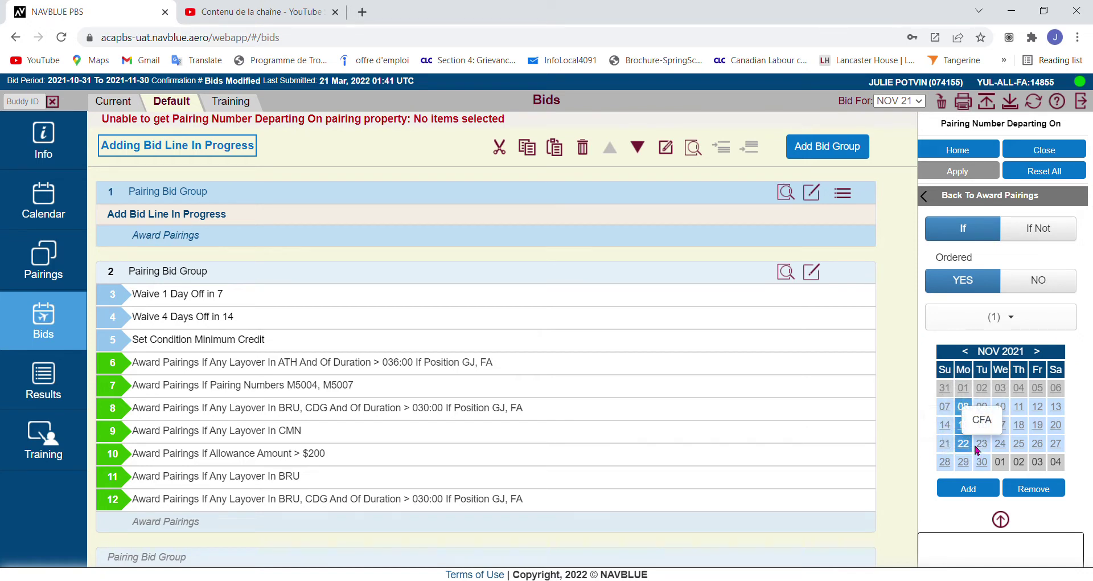
{"action": "left_click", "coordinate": [963, 462]}
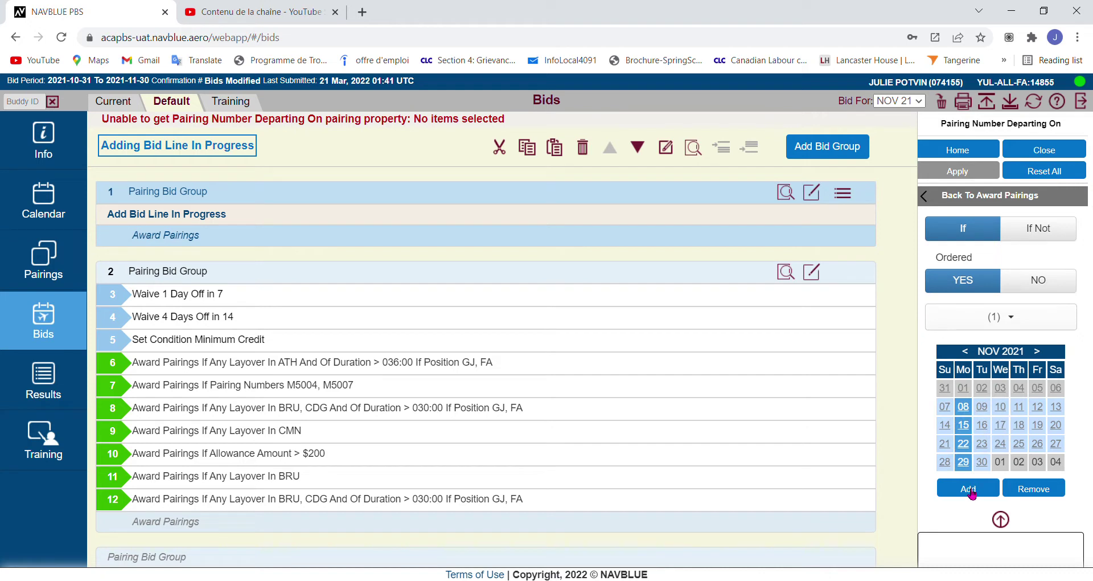
{"action": "left_click", "coordinate": [970, 491]}
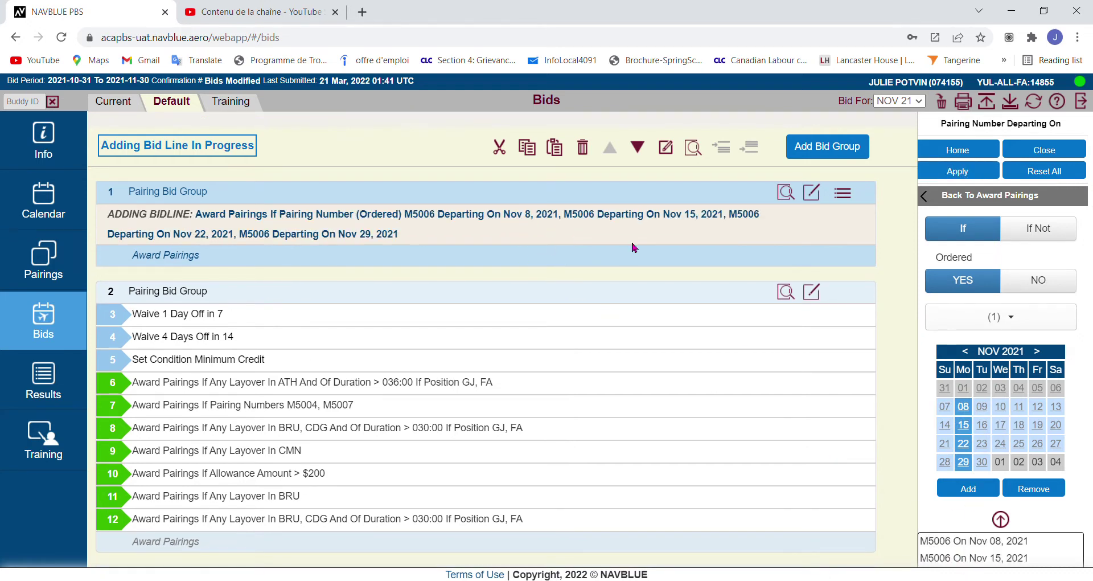
Add pairing M7010 departing on Nov 7 and 21, 2021, apply the award line, and reset the bid editor.
{"action": "left_click", "coordinate": [1021, 326]}
{"action": "type", "text": "7010"}
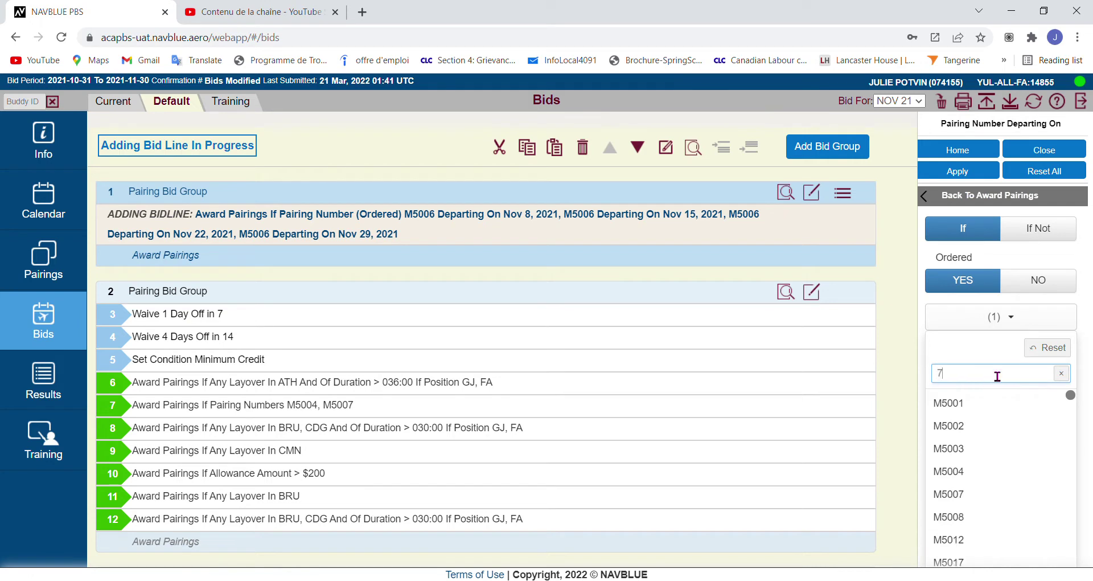
{"action": "left_click", "coordinate": [993, 404]}
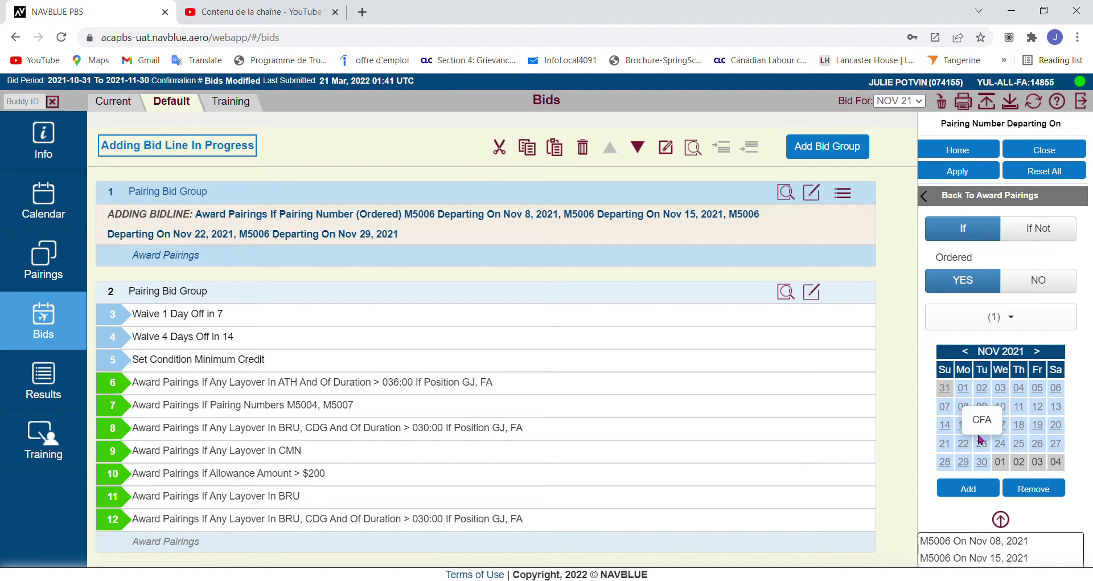
{"action": "left_click", "coordinate": [950, 409]}
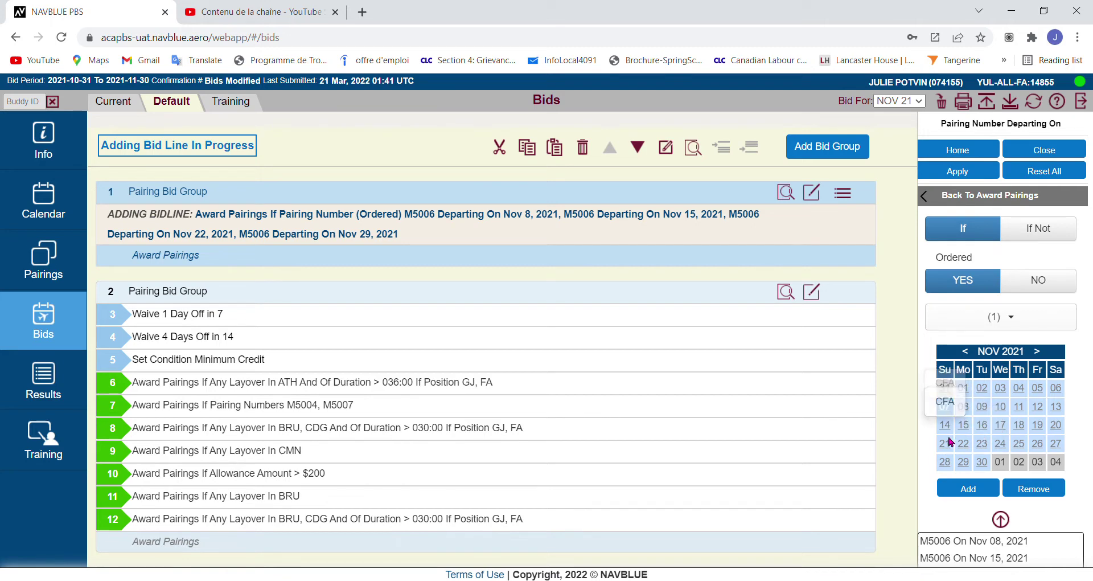
{"action": "left_click", "coordinate": [945, 443]}
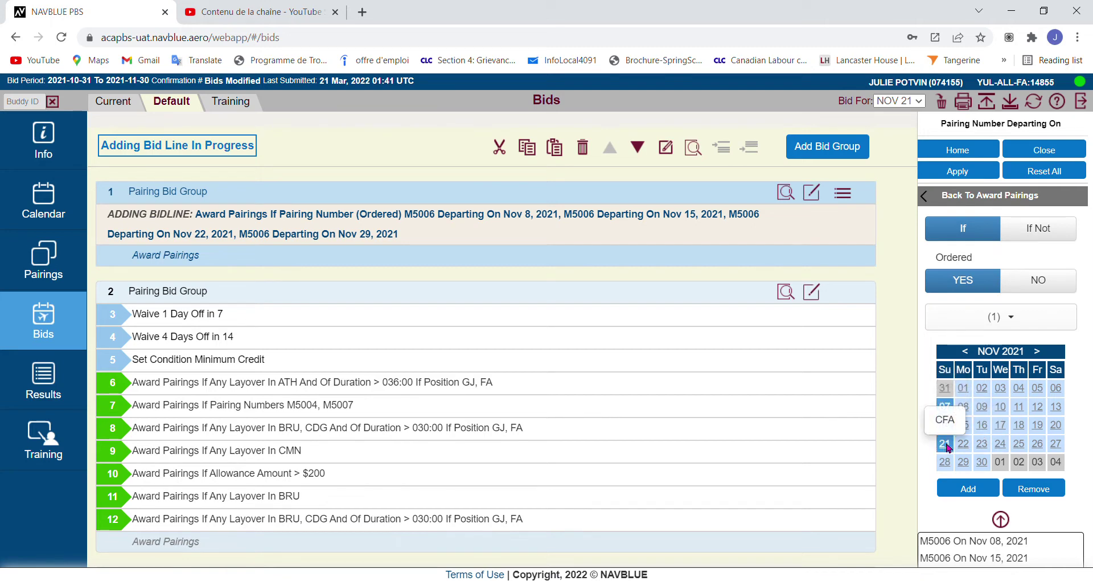
{"action": "left_click", "coordinate": [971, 490]}
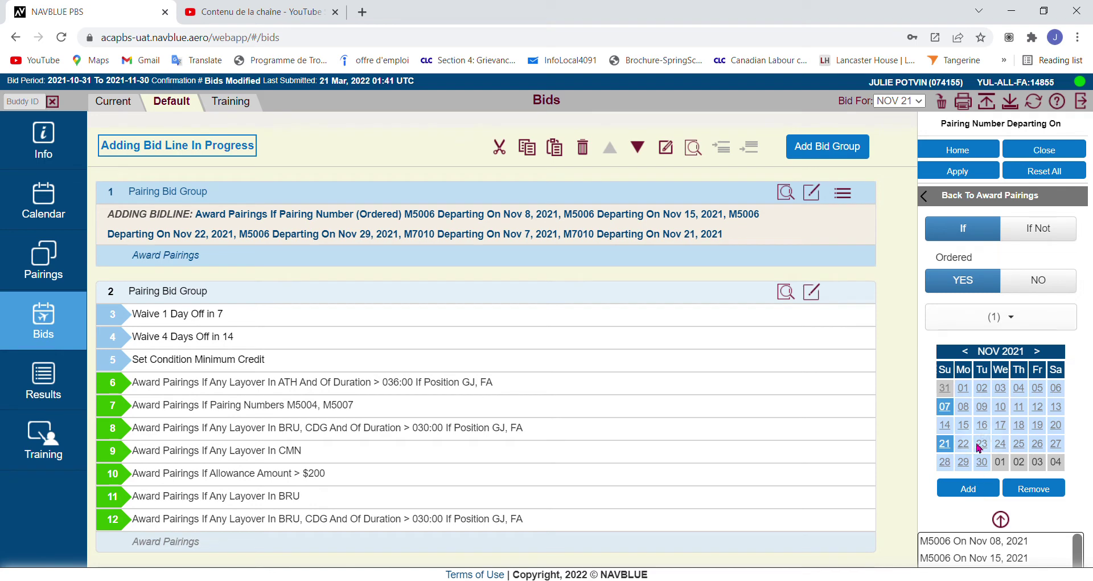
{"action": "left_click", "coordinate": [960, 173]}
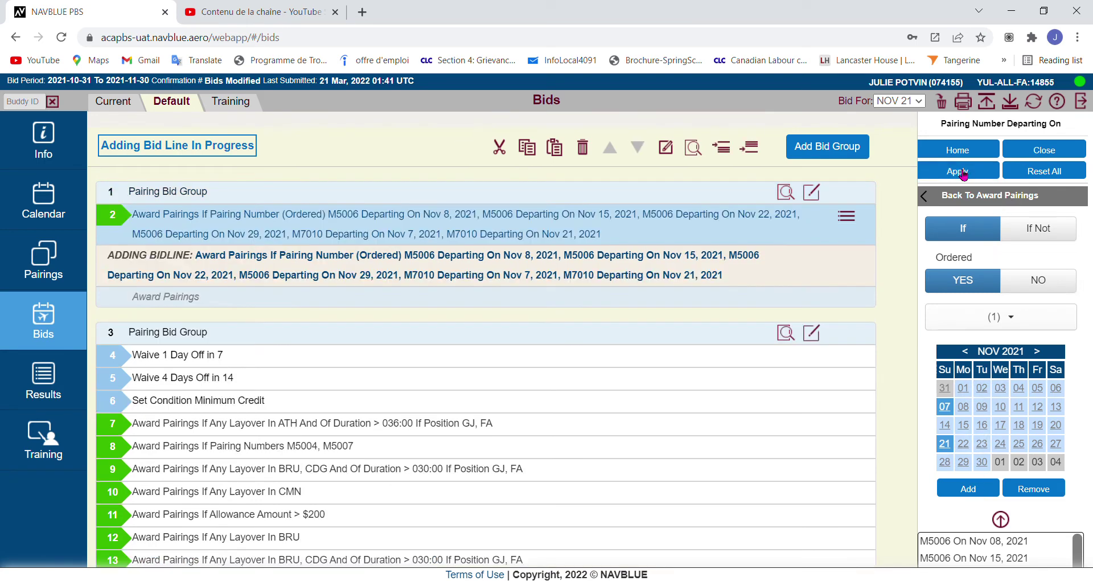
{"action": "left_click", "coordinate": [1051, 177]}
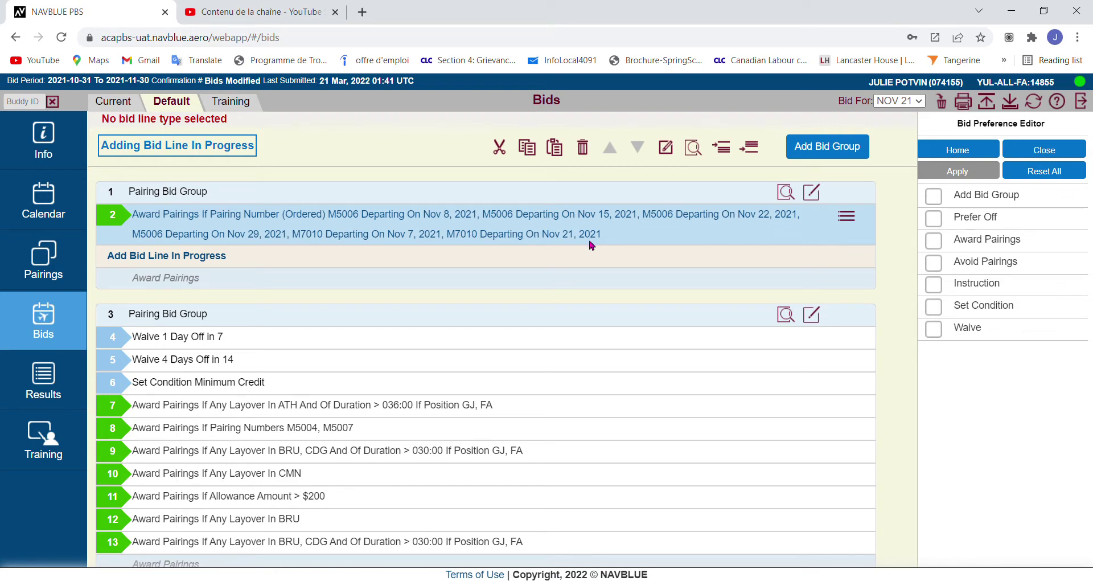
Add the Clear Schedule and Start Next Bid Group instruction to the first bid group and close the editor.
{"action": "left_click", "coordinate": [976, 284]}
{"action": "left_click", "coordinate": [989, 282]}
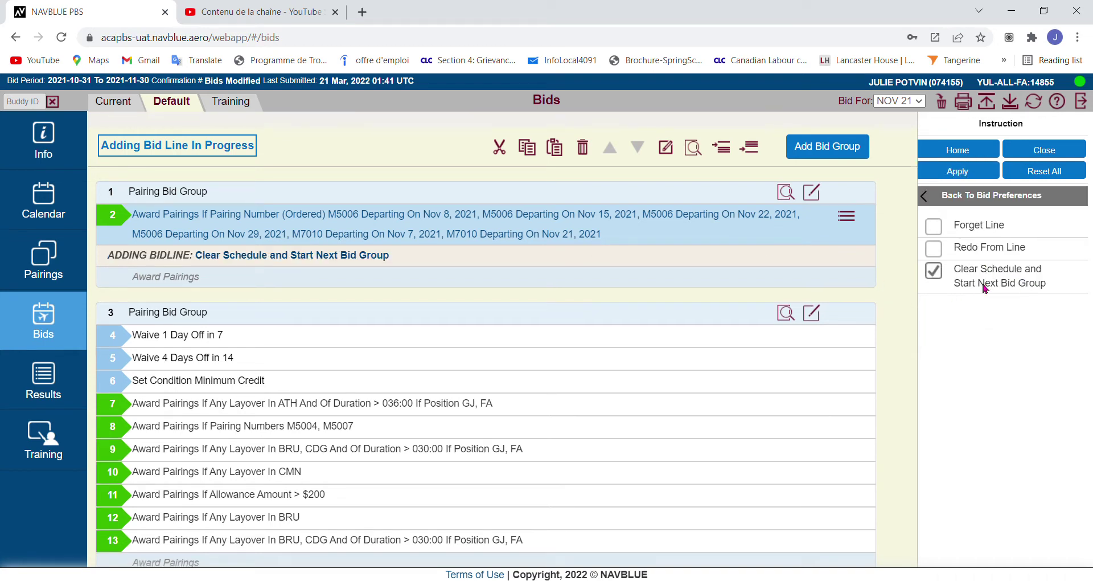
{"action": "left_click", "coordinate": [958, 172]}
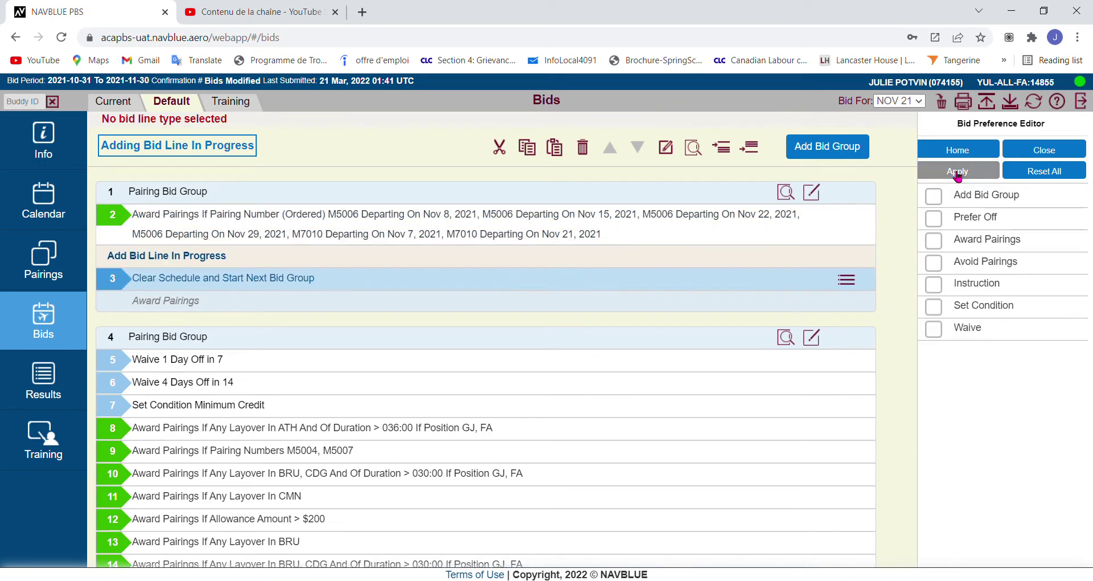
{"action": "left_click", "coordinate": [1045, 152]}
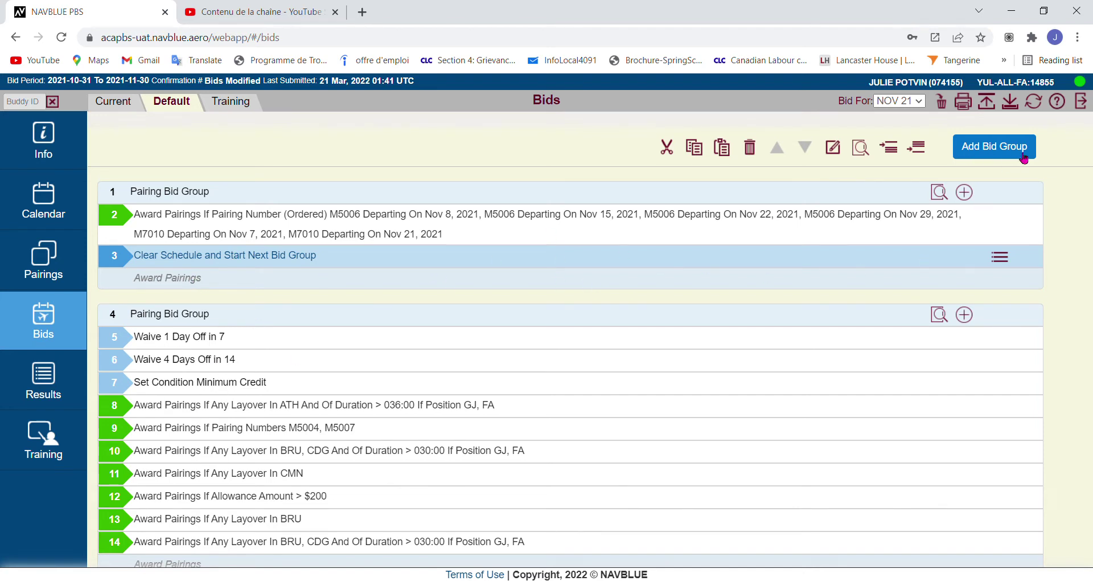
Add another Pairing Bid Group after the first and start a Prefer Off line by Dates List in it.
{"action": "left_click", "coordinate": [999, 151]}
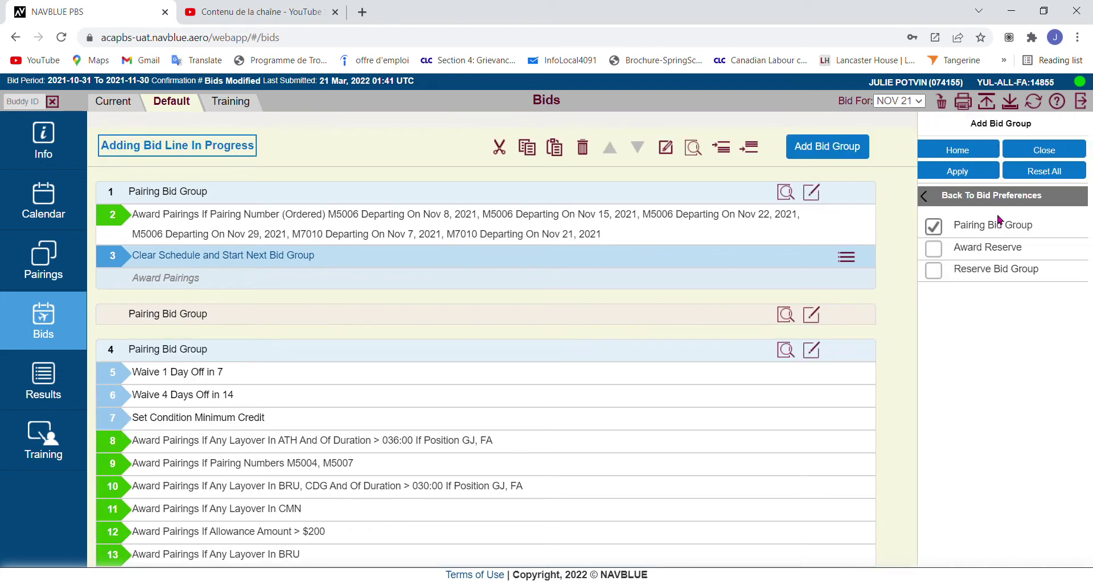
{"action": "left_click", "coordinate": [970, 176]}
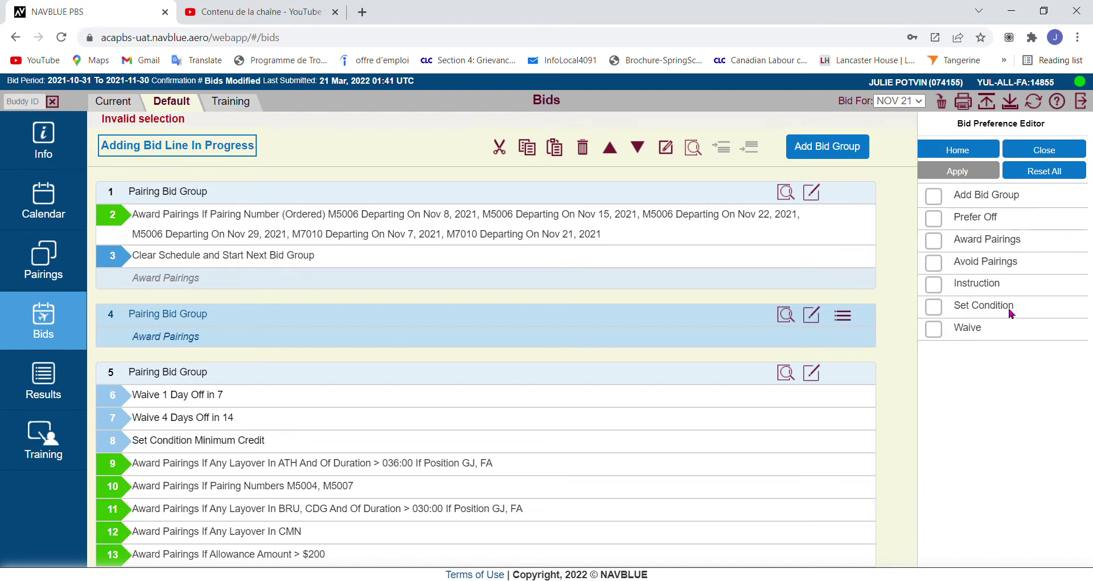
{"action": "left_click", "coordinate": [987, 222]}
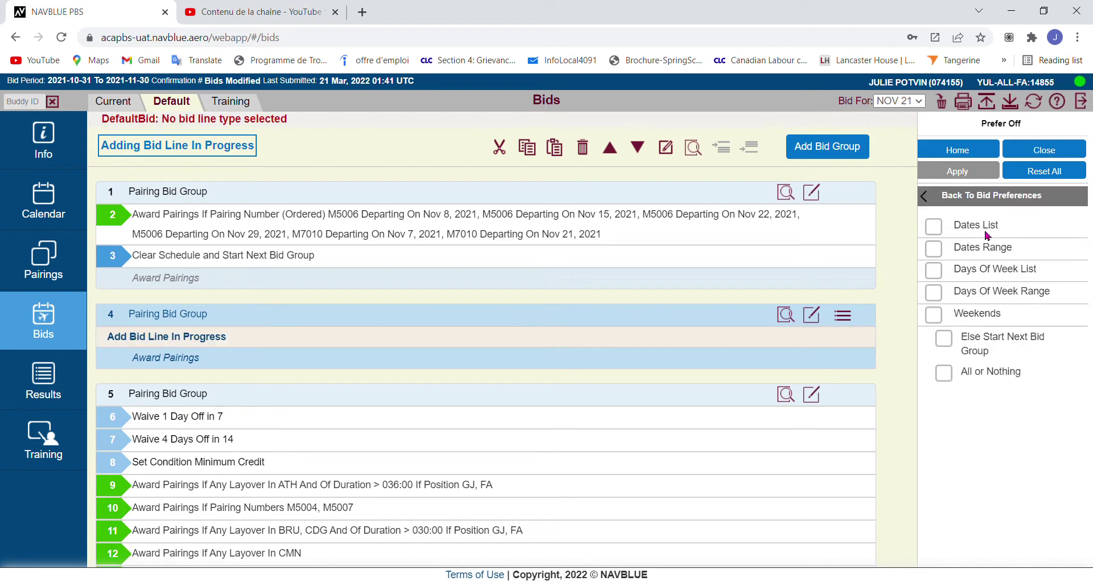
{"action": "left_click", "coordinate": [976, 227]}
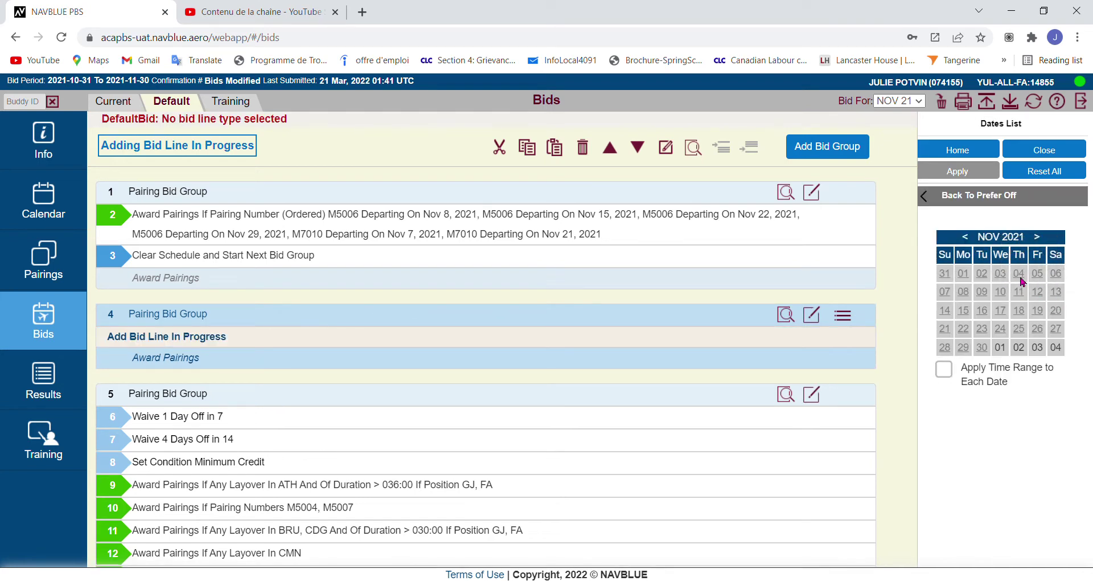
Set the Prefer Off dates to Nov 12, 19, 26, 7, 14 and 21, 2021, apply the line, and reset the editor.
{"action": "left_click", "coordinate": [1036, 289]}
{"action": "left_click", "coordinate": [1038, 313]}
{"action": "left_click", "coordinate": [1041, 328]}
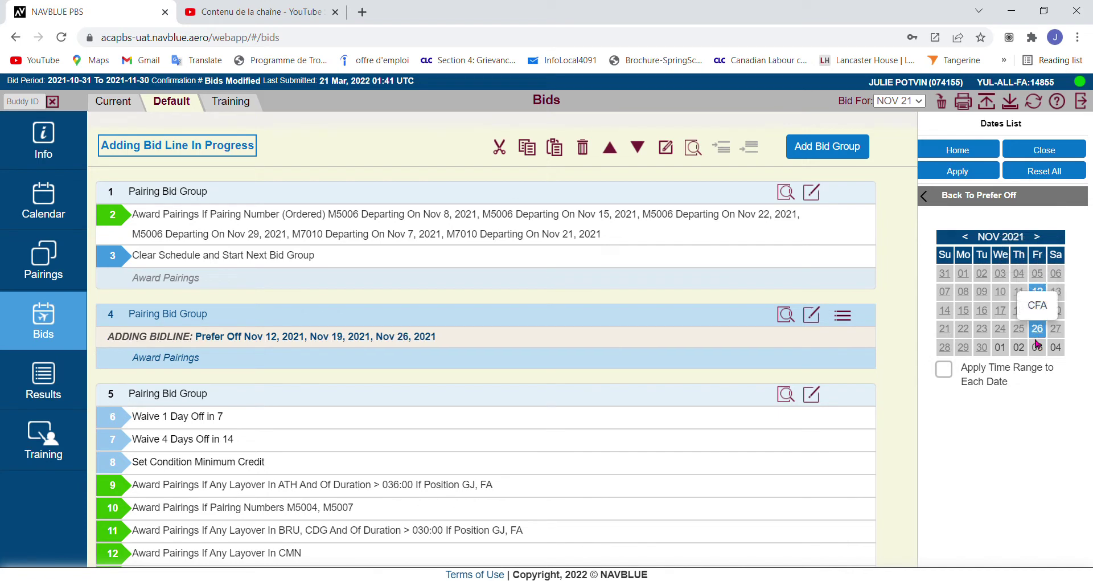
{"action": "left_click", "coordinate": [945, 292]}
{"action": "left_click", "coordinate": [945, 311]}
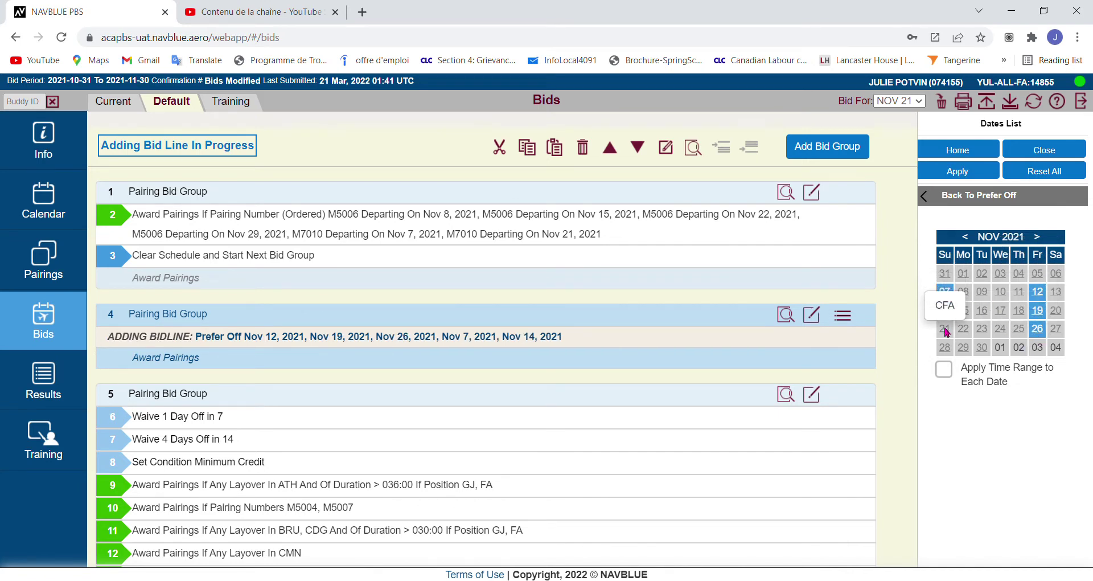
{"action": "left_click", "coordinate": [945, 329]}
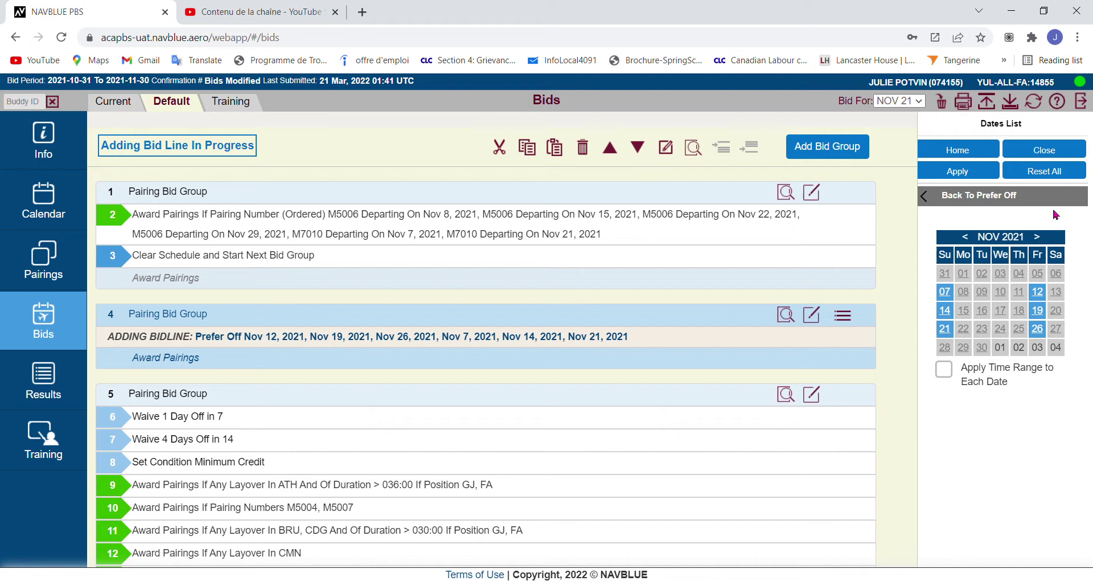
{"action": "left_click", "coordinate": [965, 171]}
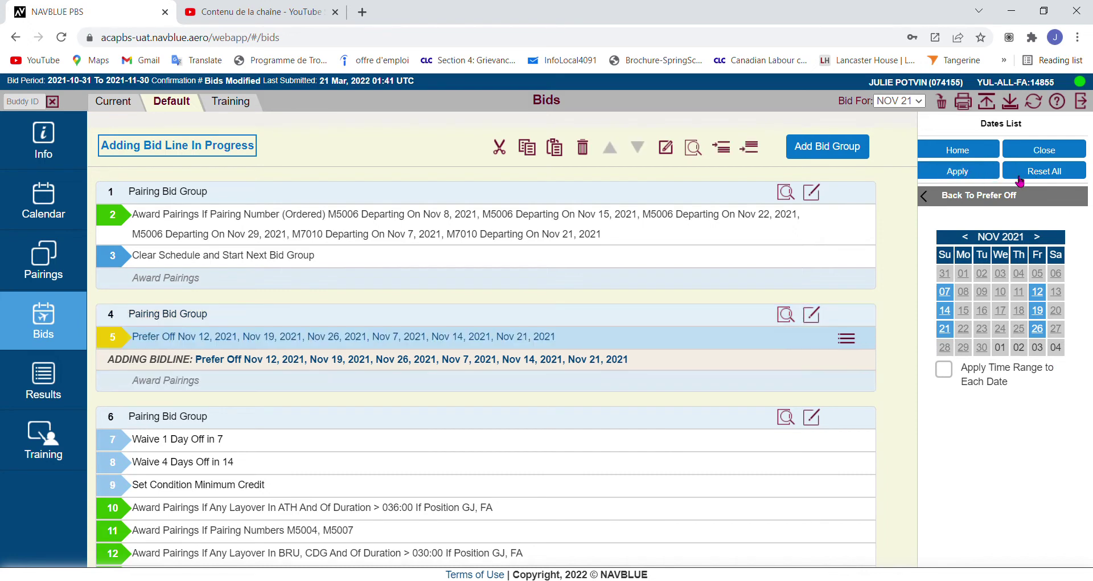
{"action": "left_click", "coordinate": [1051, 172]}
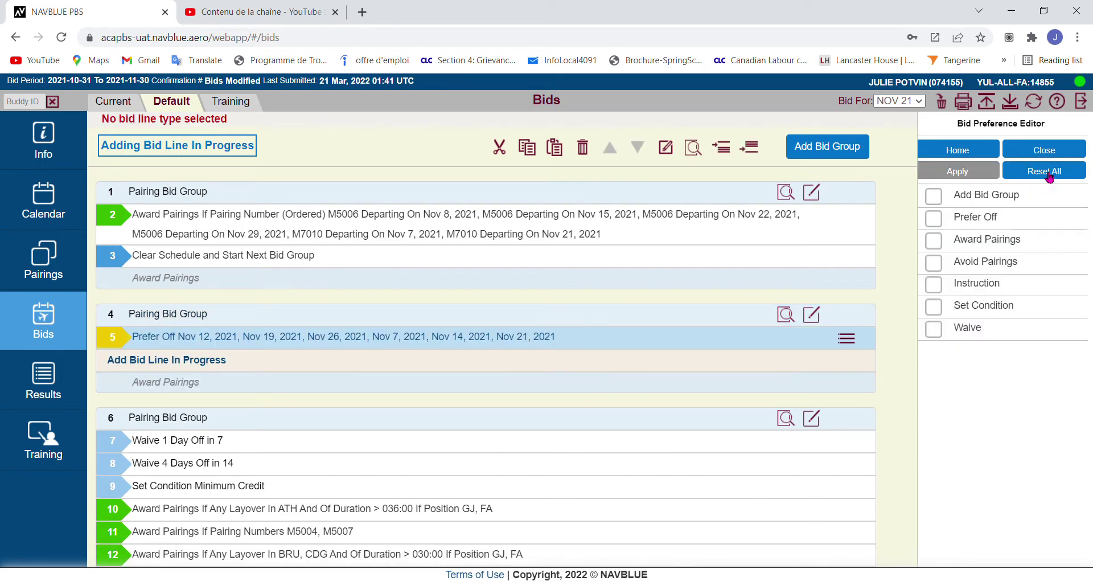
Add an Avoid Pairings line for position GJ to the second bid group, apply it, and reset the editor.
{"action": "left_click", "coordinate": [994, 263]}
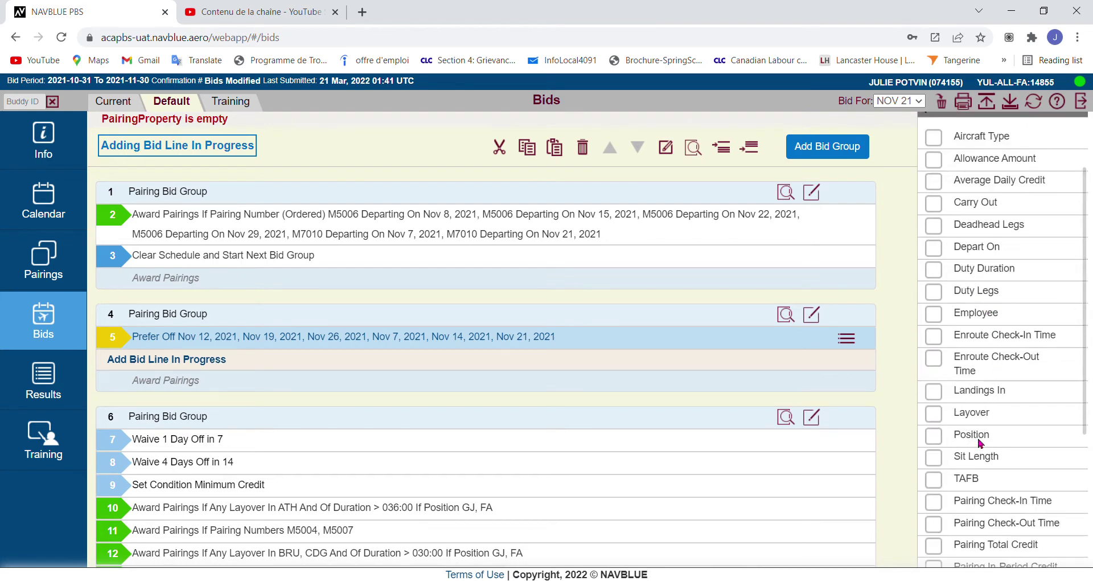
{"action": "left_click", "coordinate": [979, 436]}
{"action": "left_click", "coordinate": [945, 241]}
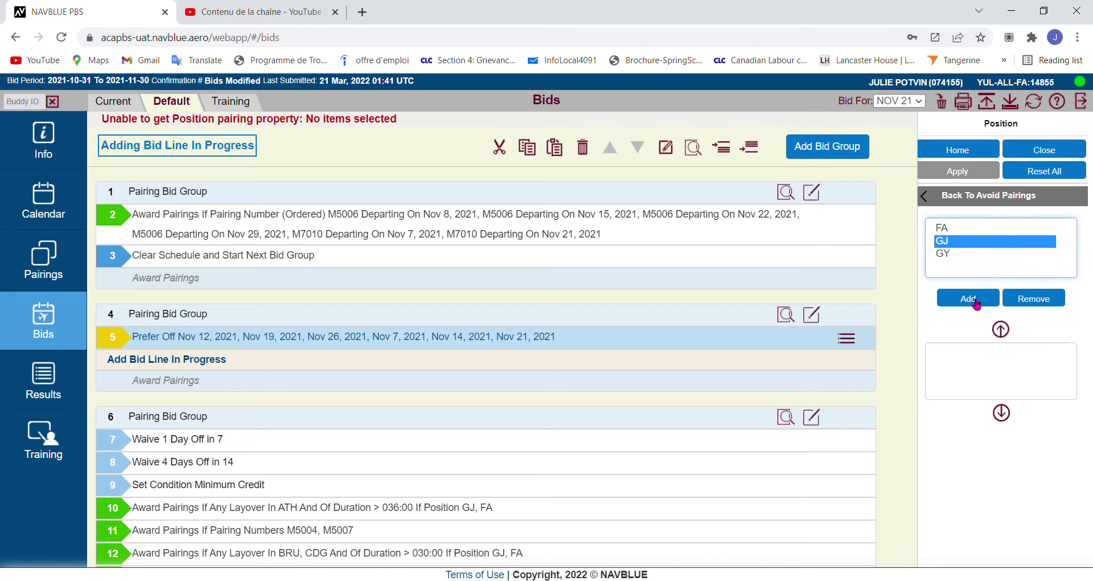
{"action": "left_click", "coordinate": [967, 298]}
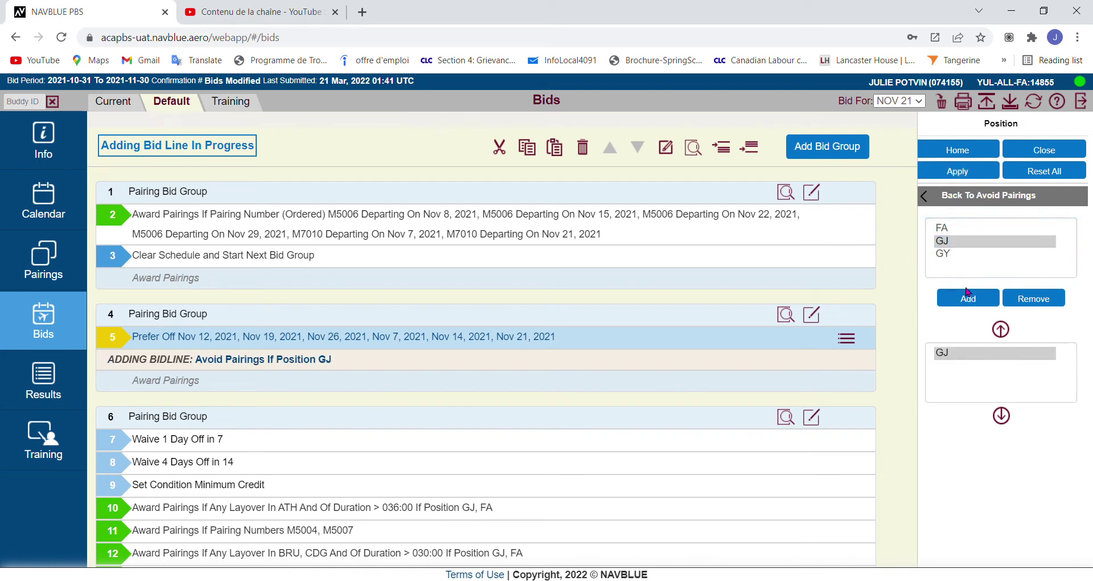
{"action": "left_click", "coordinate": [962, 174]}
{"action": "left_click", "coordinate": [1050, 174]}
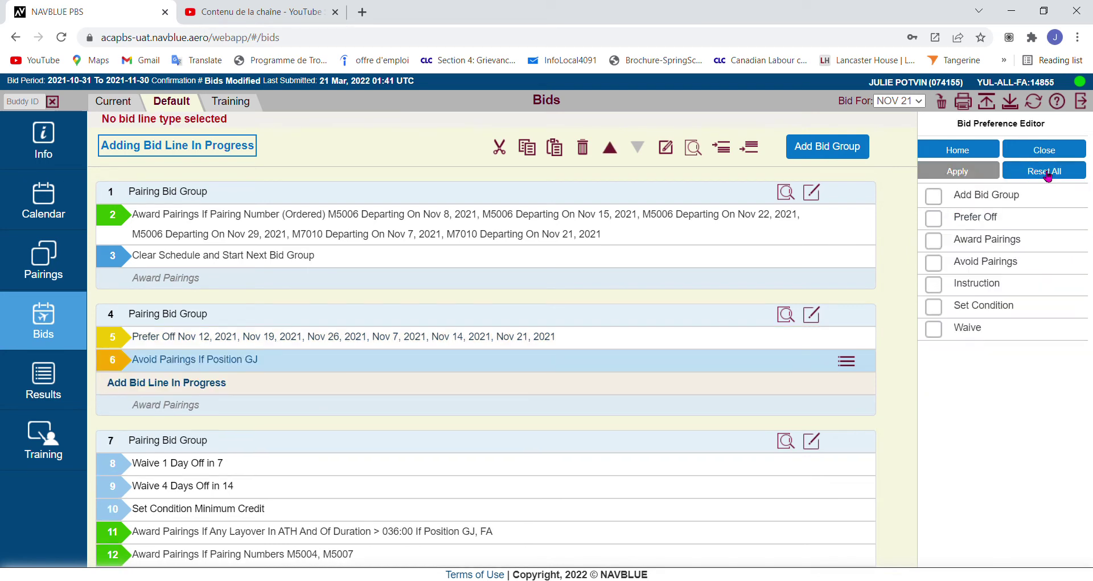
Start an Award Pairings line for any layover at station AMS.
{"action": "left_click", "coordinate": [1000, 244]}
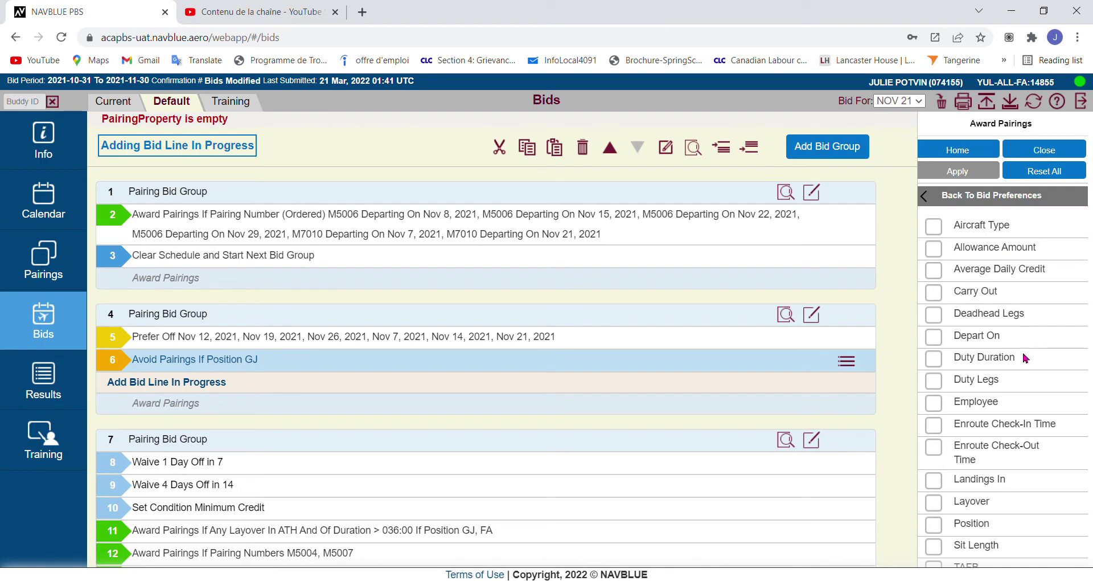
{"action": "scroll", "coordinate": [1022, 358], "scroll_direction": "down", "scroll_amount": 2}
{"action": "left_click", "coordinate": [979, 422]}
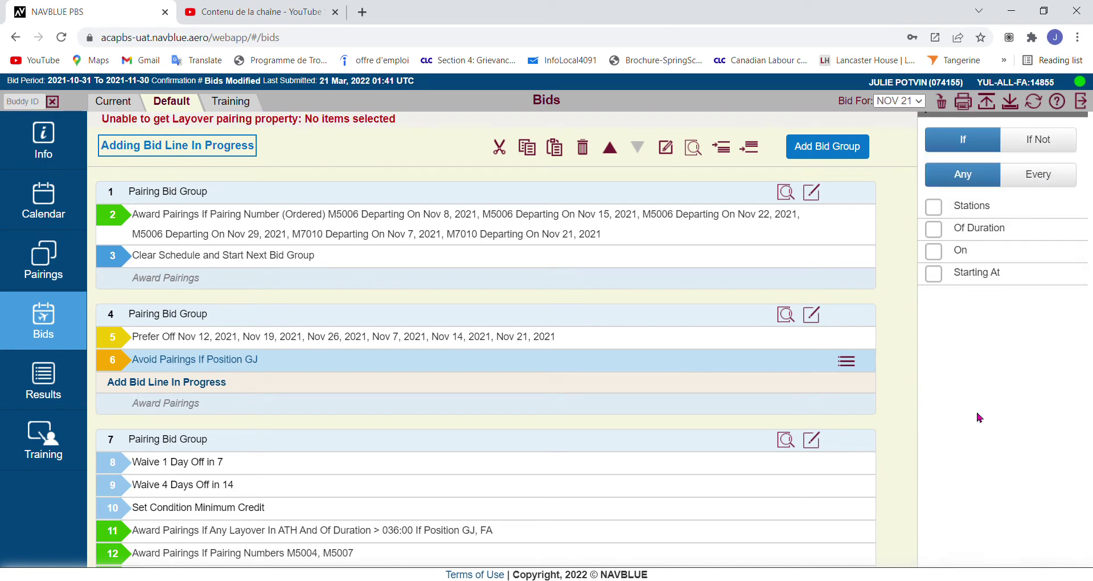
{"action": "left_click", "coordinate": [975, 296]}
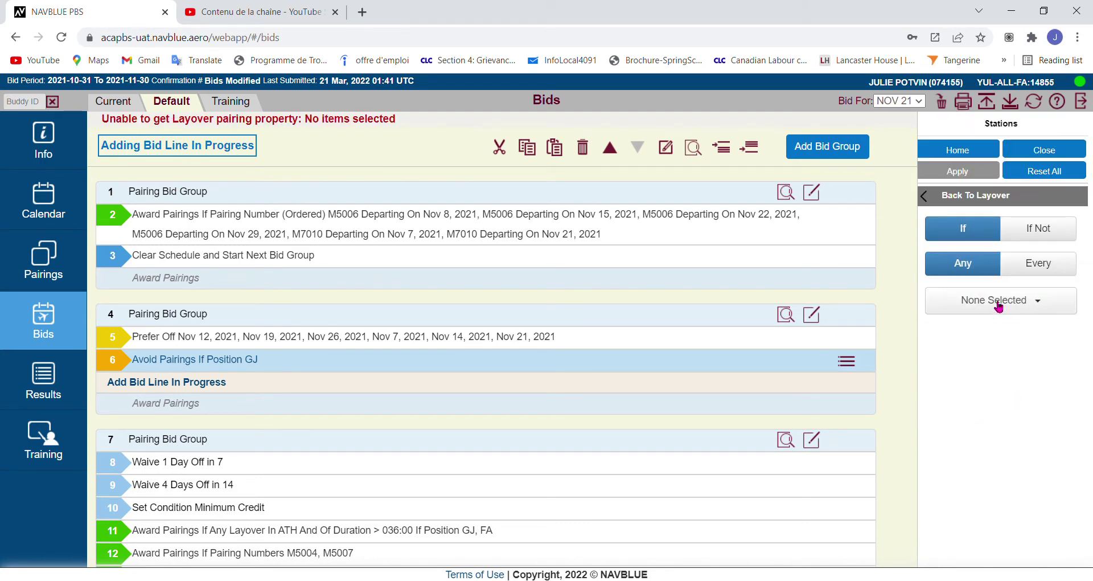
{"action": "left_click", "coordinate": [997, 301]}
{"action": "scroll", "coordinate": [1010, 465], "scroll_direction": "down", "scroll_amount": 1}
{"action": "left_click", "coordinate": [997, 416]}
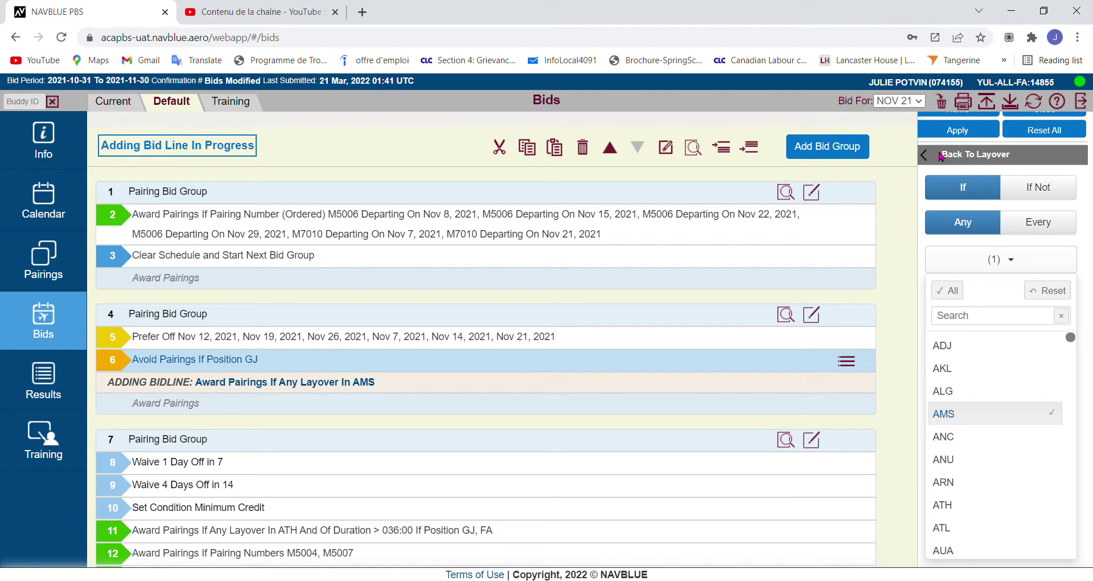
Limit the AMS layover award to 1, apply the line, and reset the editor.
{"action": "left_click", "coordinate": [941, 158]}
{"action": "left_click", "coordinate": [937, 197]}
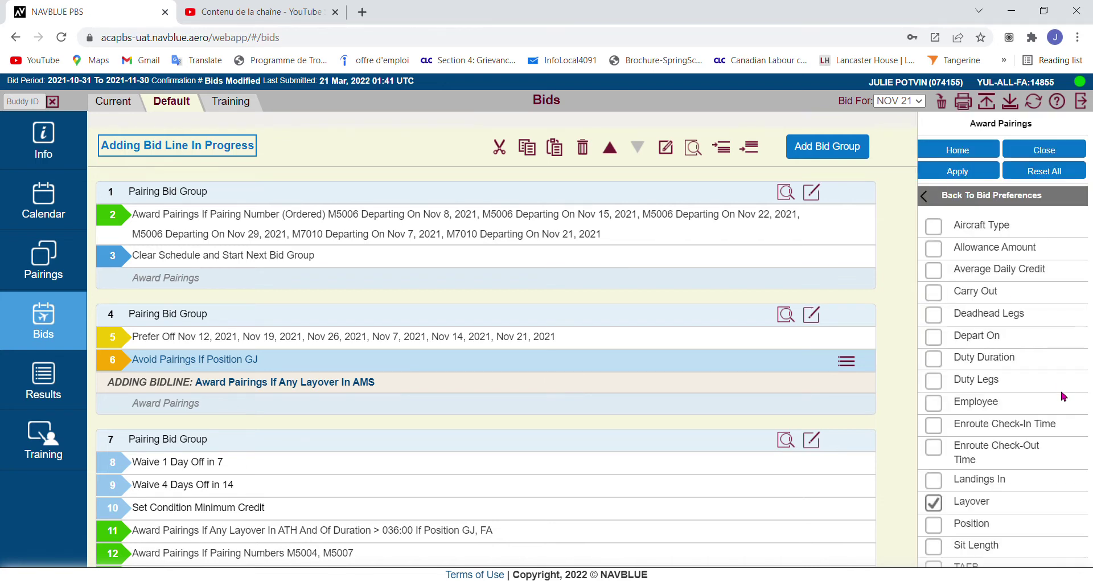
{"action": "scroll", "coordinate": [1023, 444], "scroll_direction": "down", "scroll_amount": 5}
{"action": "left_click", "coordinate": [976, 523]}
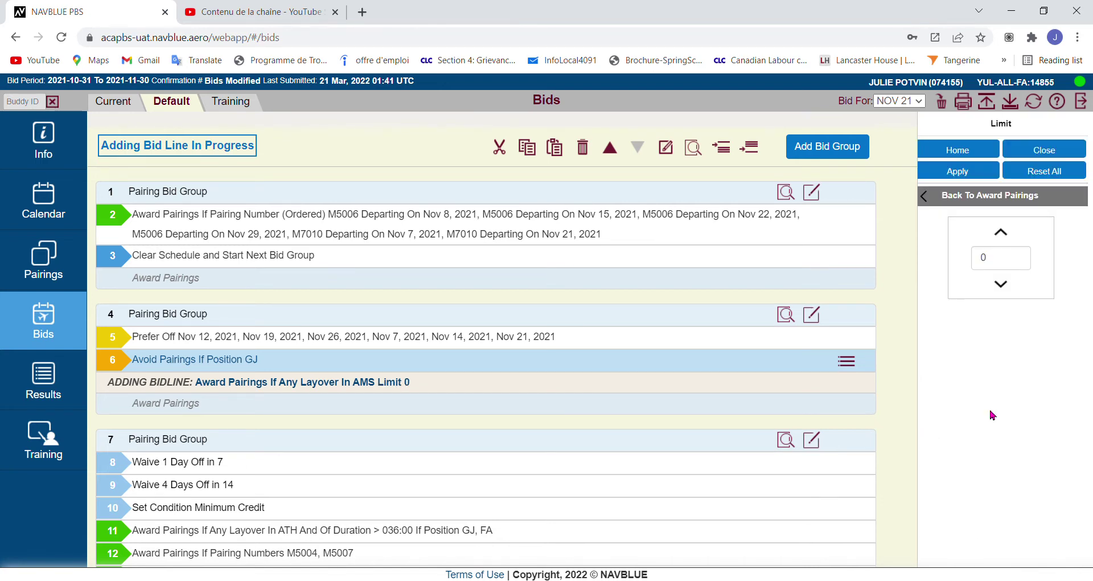
{"action": "left_click", "coordinate": [1001, 232]}
{"action": "left_click", "coordinate": [977, 173]}
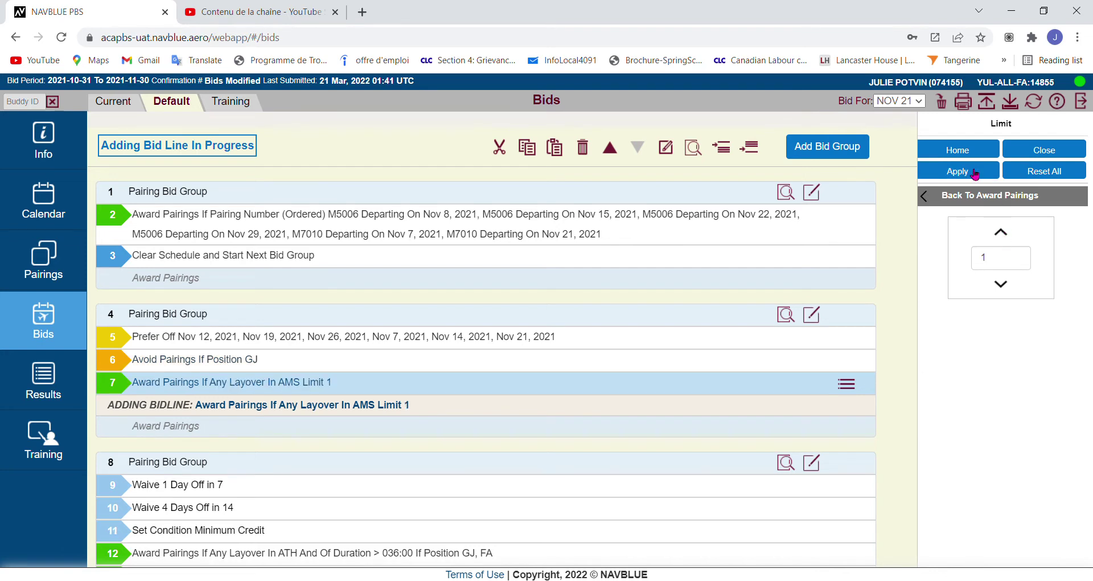
{"action": "left_click", "coordinate": [1049, 180]}
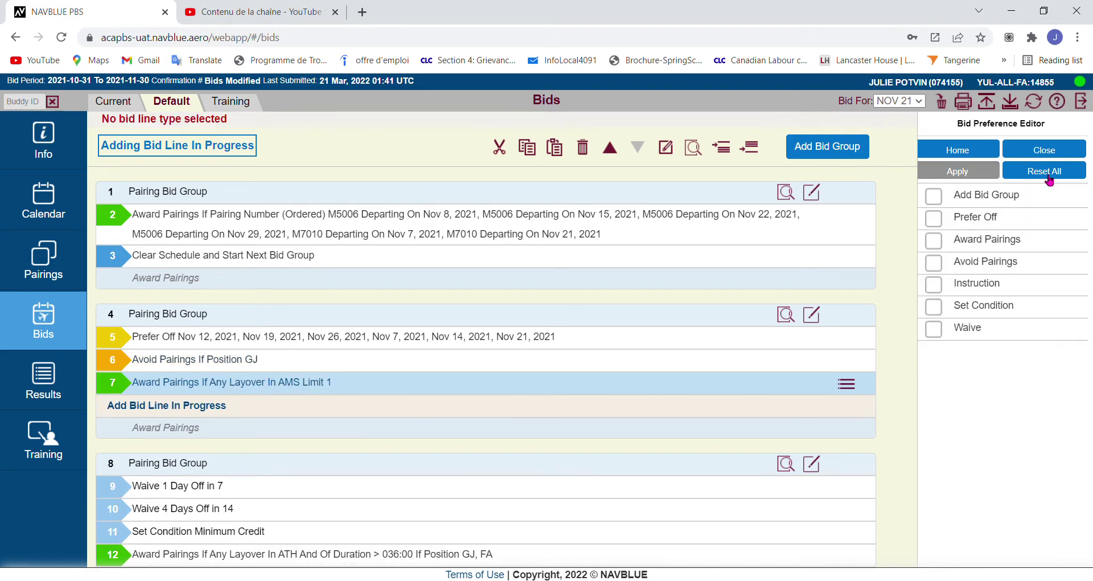
Start another Award Pairings line for any layover at station GVA.
{"action": "left_click", "coordinate": [996, 244]}
{"action": "scroll", "coordinate": [1007, 359], "scroll_direction": "down", "scroll_amount": 5}
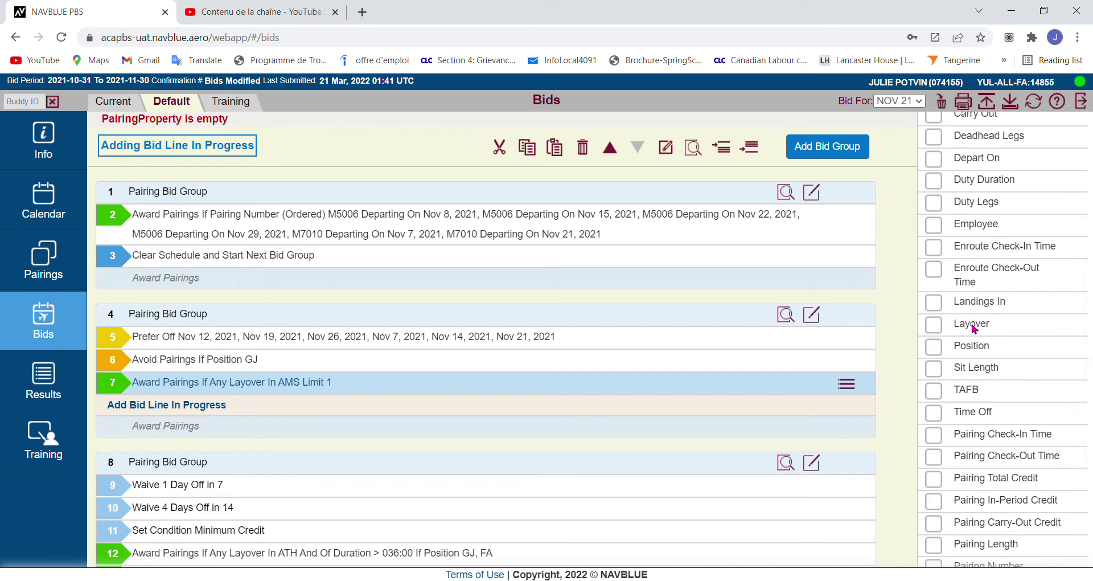
{"action": "left_click", "coordinate": [977, 323]}
{"action": "left_click", "coordinate": [968, 301]}
{"action": "left_click", "coordinate": [962, 300]}
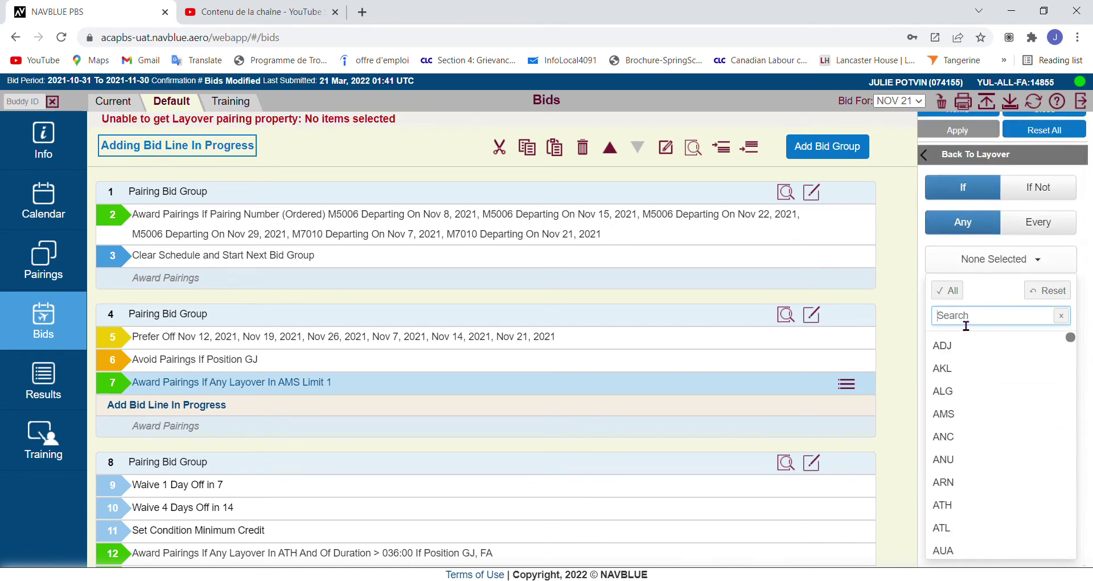
{"action": "type", "text": "gva"}
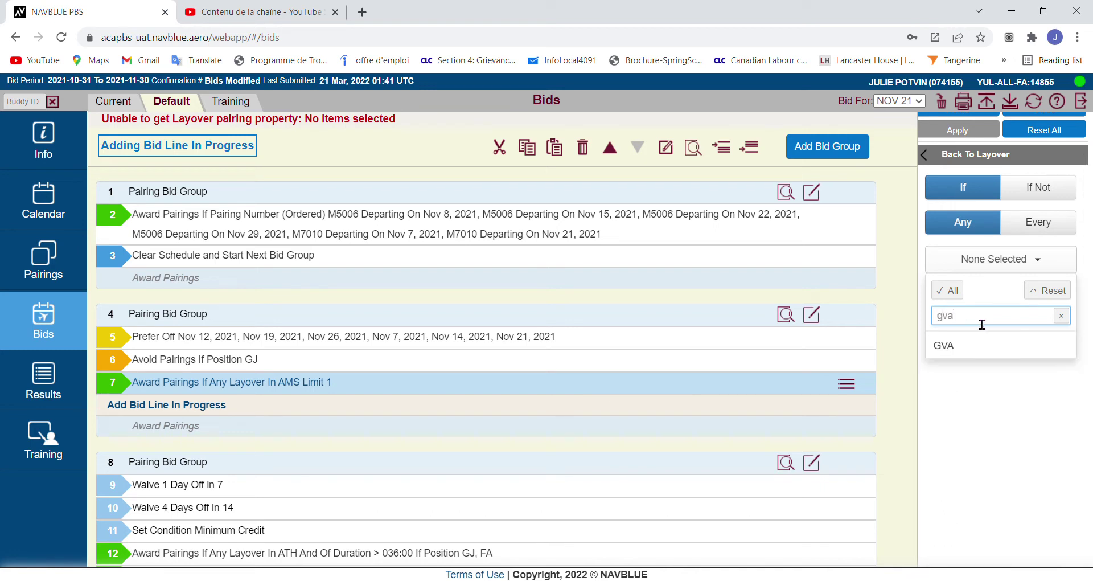
{"action": "left_click", "coordinate": [967, 347]}
{"action": "scroll", "coordinate": [967, 347], "scroll_direction": "up", "scroll_amount": 2}
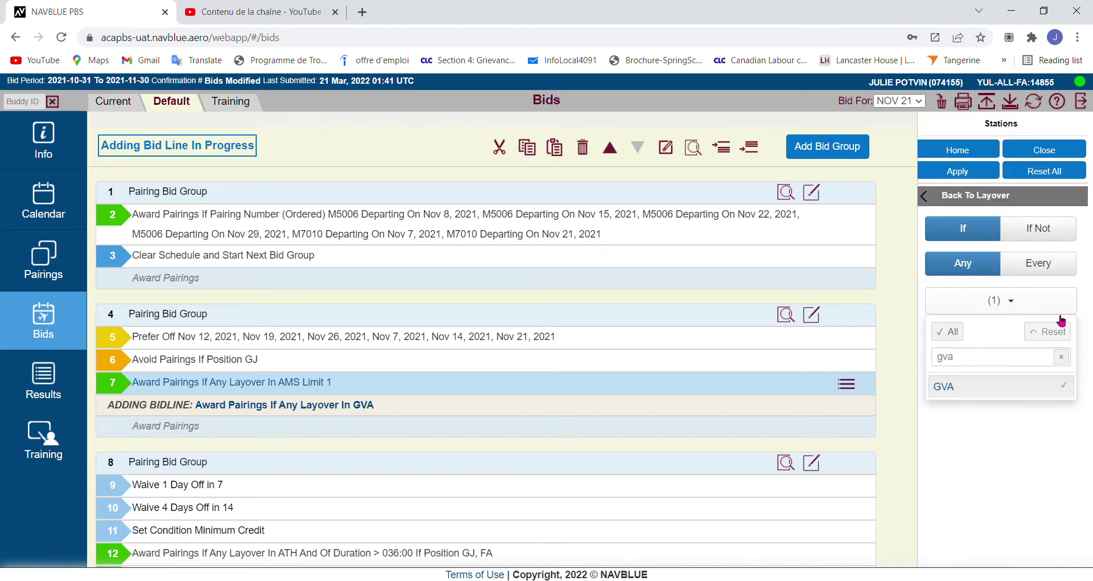
Limit the GVA layover award to 2, apply the line, and reset the editor.
{"action": "left_click", "coordinate": [966, 196]}
{"action": "left_click", "coordinate": [966, 192]}
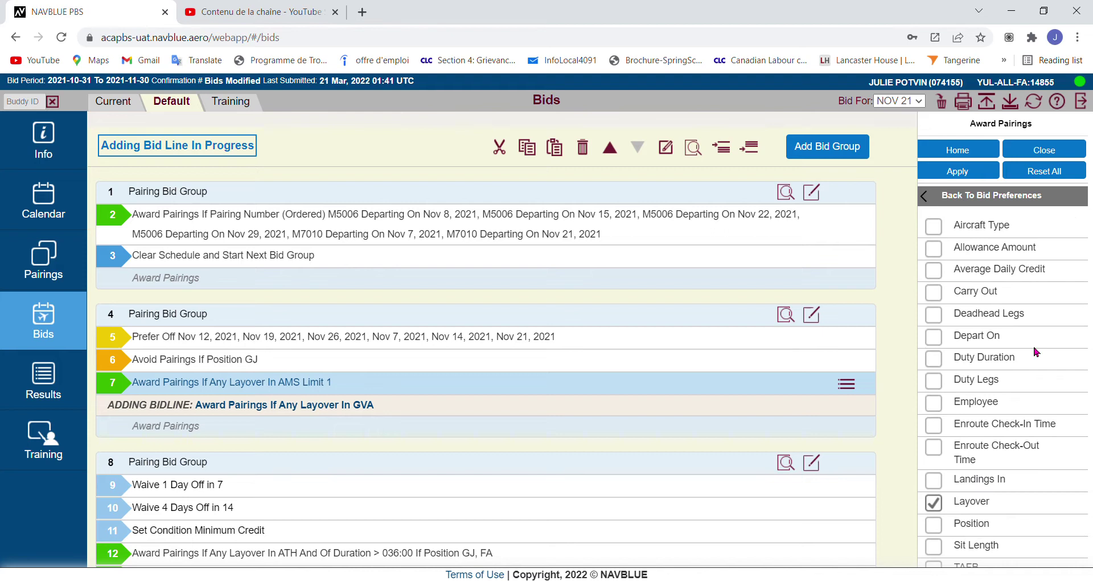
{"action": "scroll", "coordinate": [1033, 343], "scroll_direction": "down", "scroll_amount": 6}
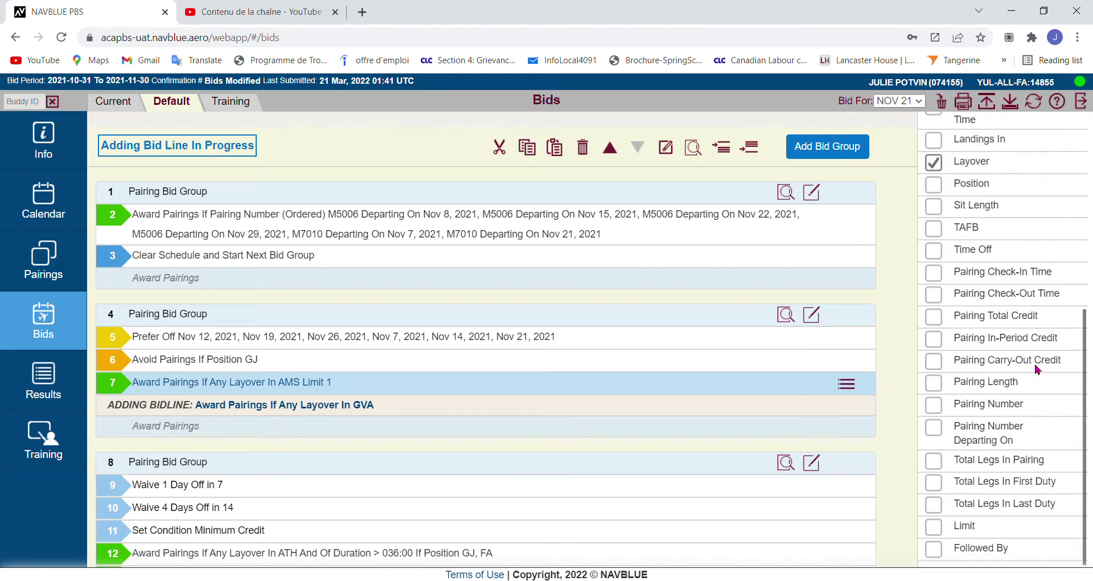
{"action": "left_click", "coordinate": [967, 525]}
{"action": "left_click", "coordinate": [1001, 233]}
{"action": "left_click", "coordinate": [1002, 233]}
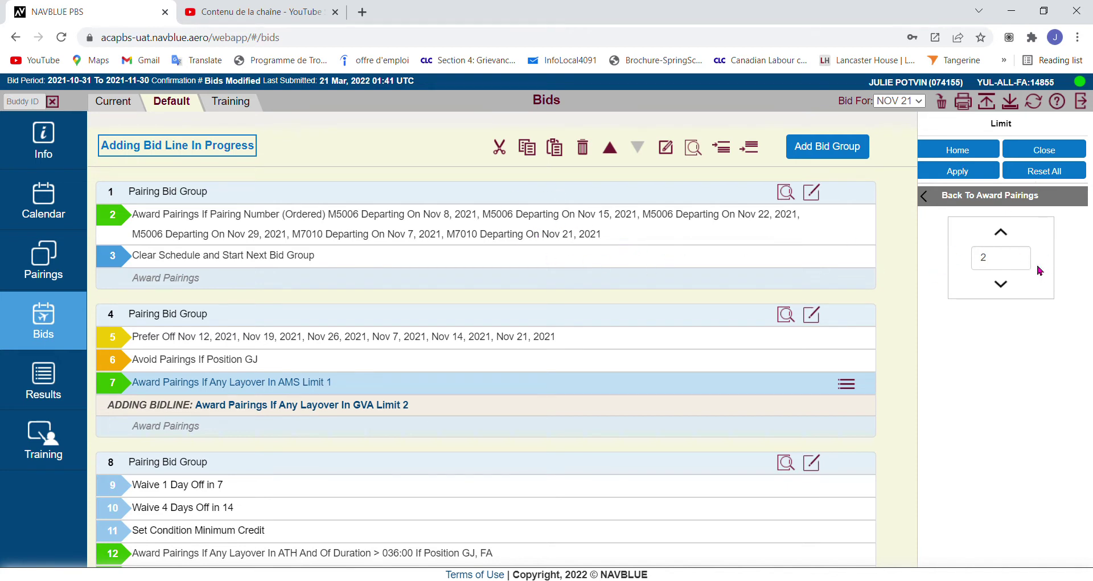
{"action": "left_click", "coordinate": [961, 171]}
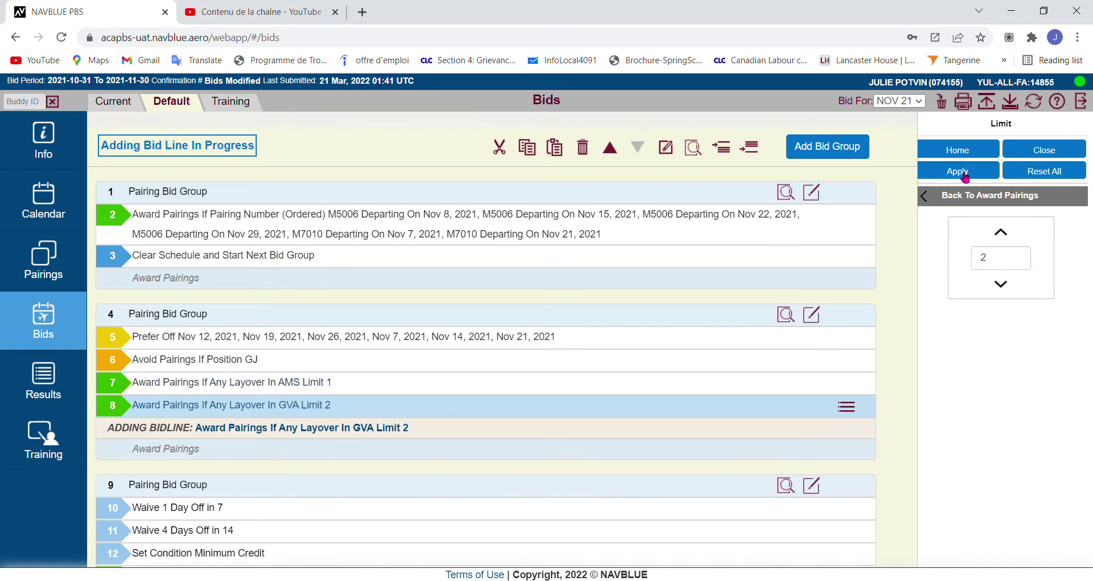
{"action": "left_click", "coordinate": [1045, 174]}
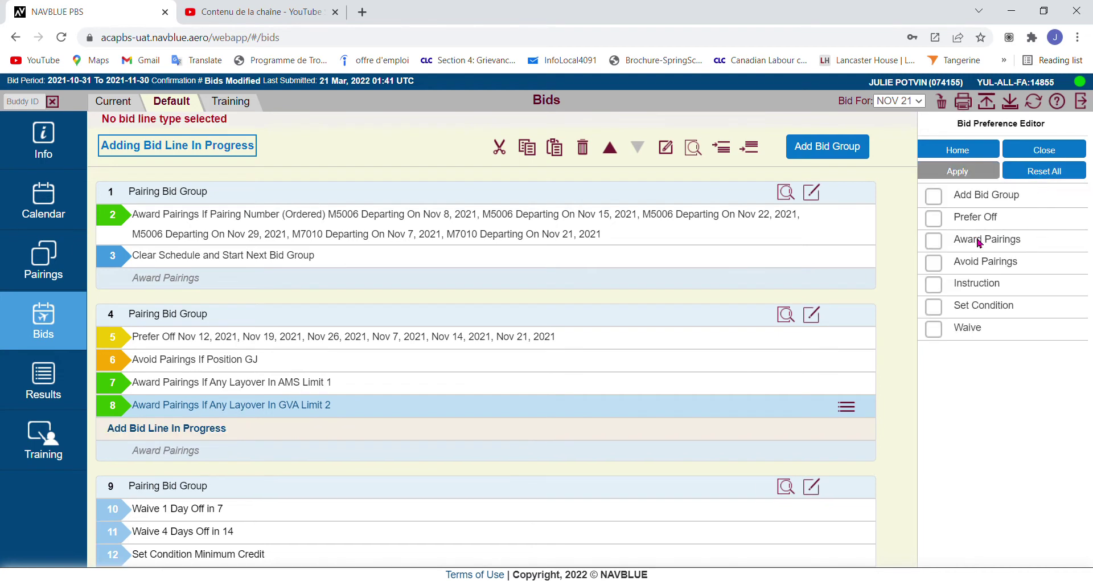
Start a further Award Pairings line for any layover at station LIS.
{"action": "left_click", "coordinate": [997, 237]}
{"action": "scroll", "coordinate": [1001, 439], "scroll_direction": "down", "scroll_amount": 3}
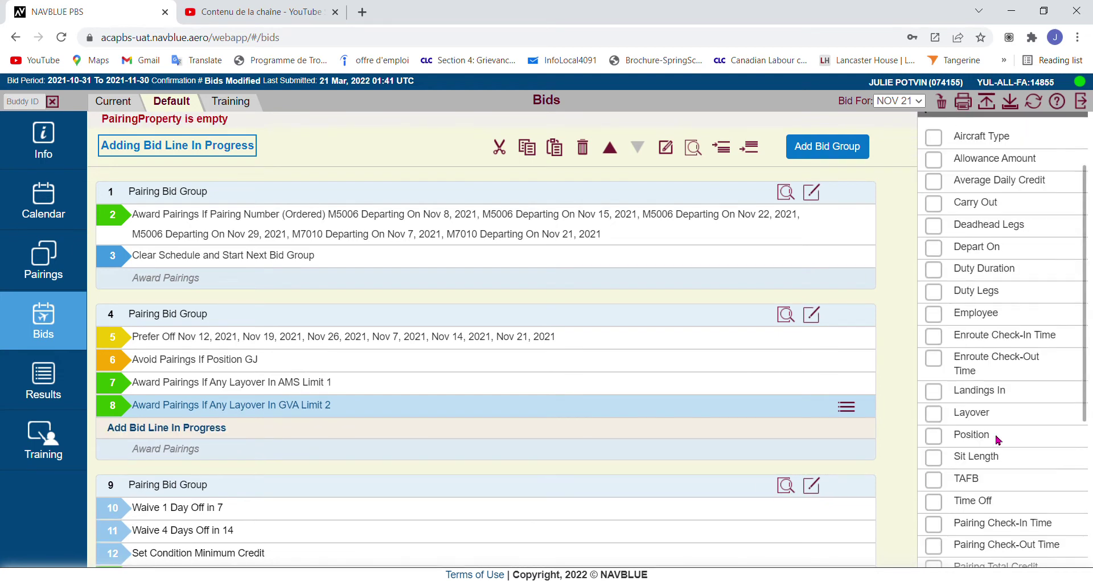
{"action": "left_click", "coordinate": [981, 415]}
{"action": "left_click", "coordinate": [968, 300]}
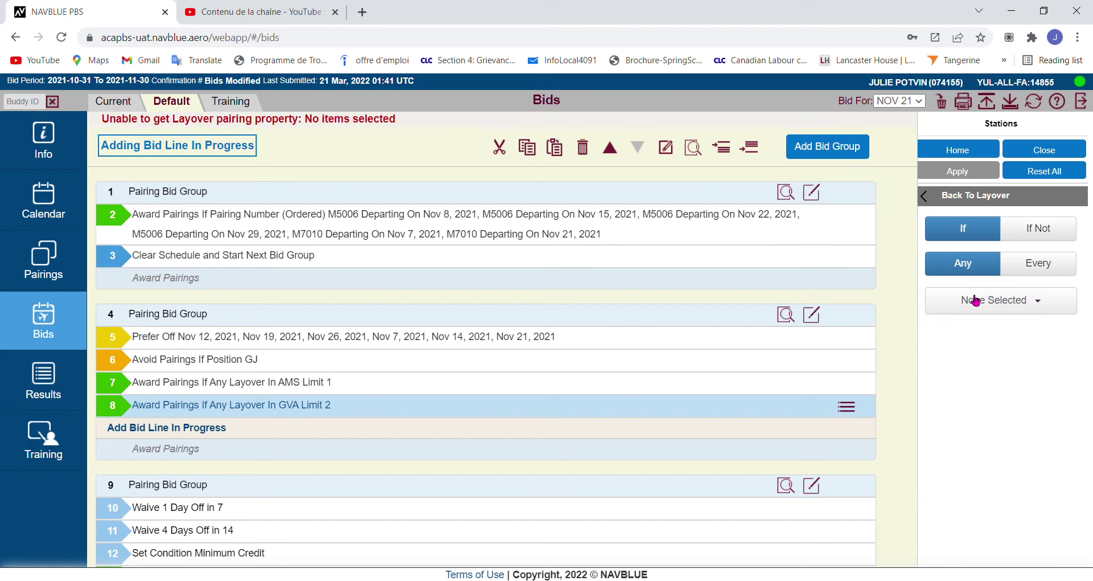
{"action": "left_click", "coordinate": [1015, 310]}
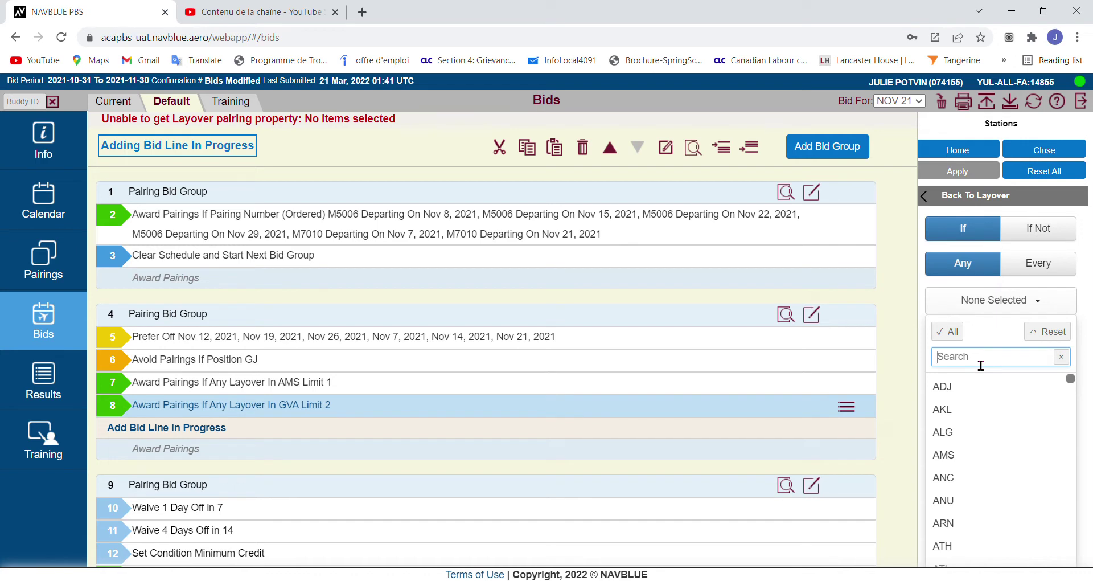
{"action": "type", "text": "lis"}
{"action": "left_click", "coordinate": [962, 387]}
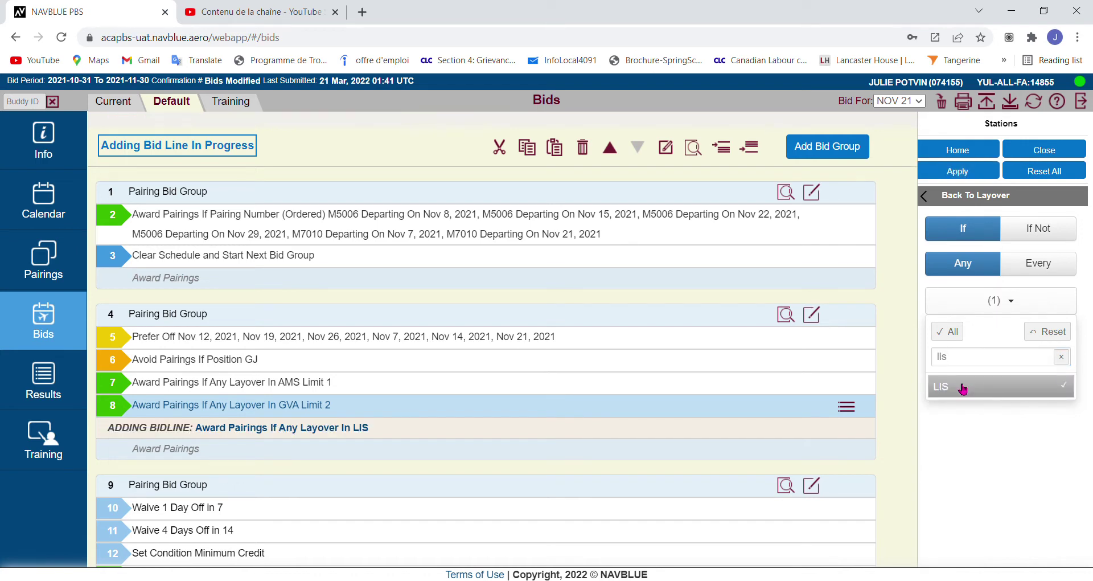
Limit the LIS layover award to 2, apply the line, and reset the editor.
{"action": "left_click", "coordinate": [927, 196]}
{"action": "left_click", "coordinate": [927, 197]}
{"action": "scroll", "coordinate": [982, 392], "scroll_direction": "down", "scroll_amount": 6}
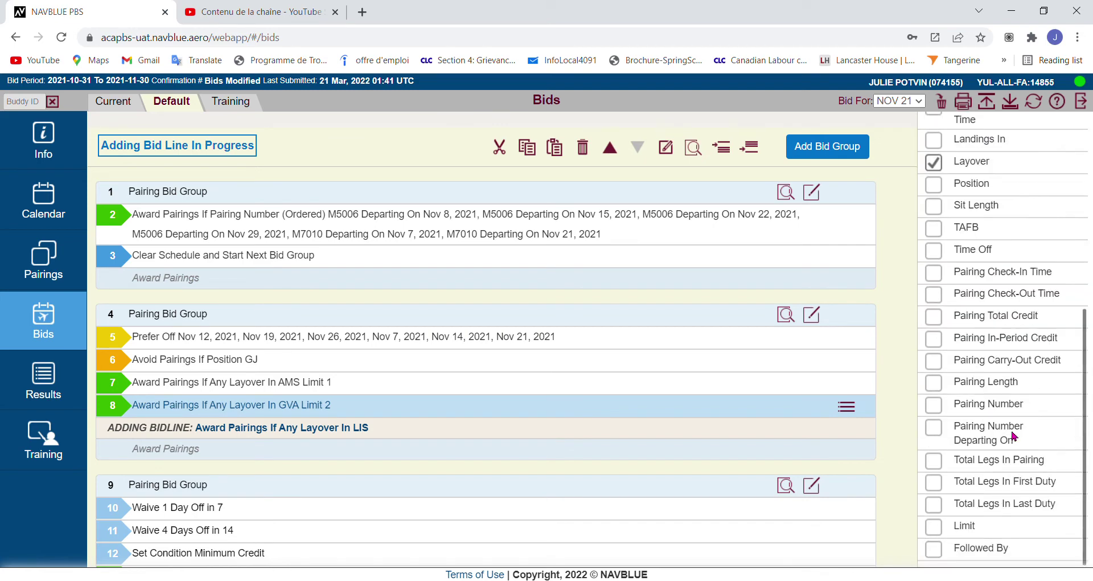
{"action": "left_click", "coordinate": [977, 527]}
{"action": "left_click", "coordinate": [1004, 235]}
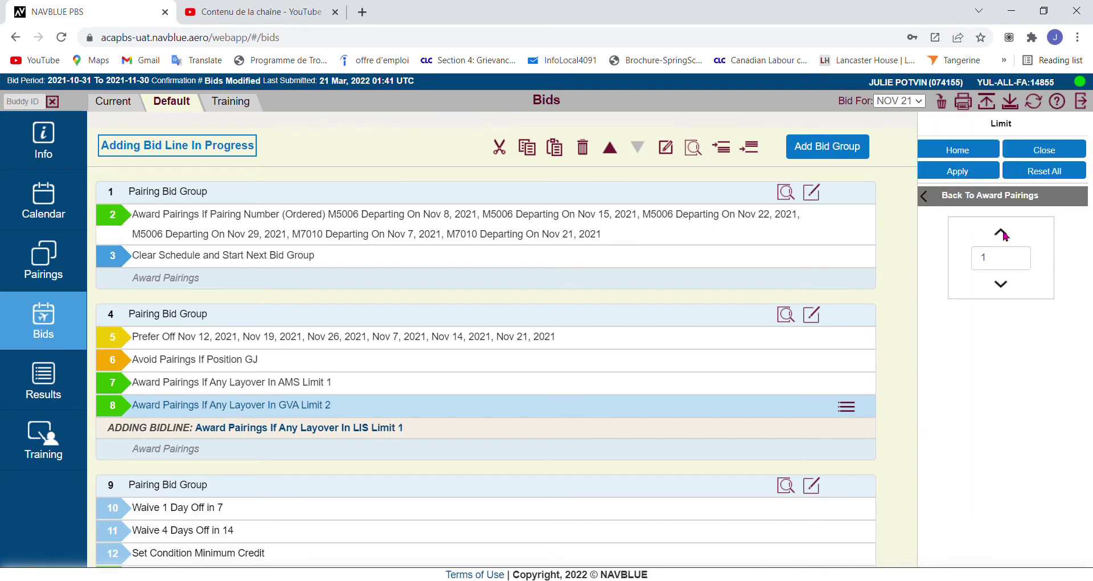
{"action": "left_click", "coordinate": [1004, 235]}
{"action": "left_click", "coordinate": [962, 178]}
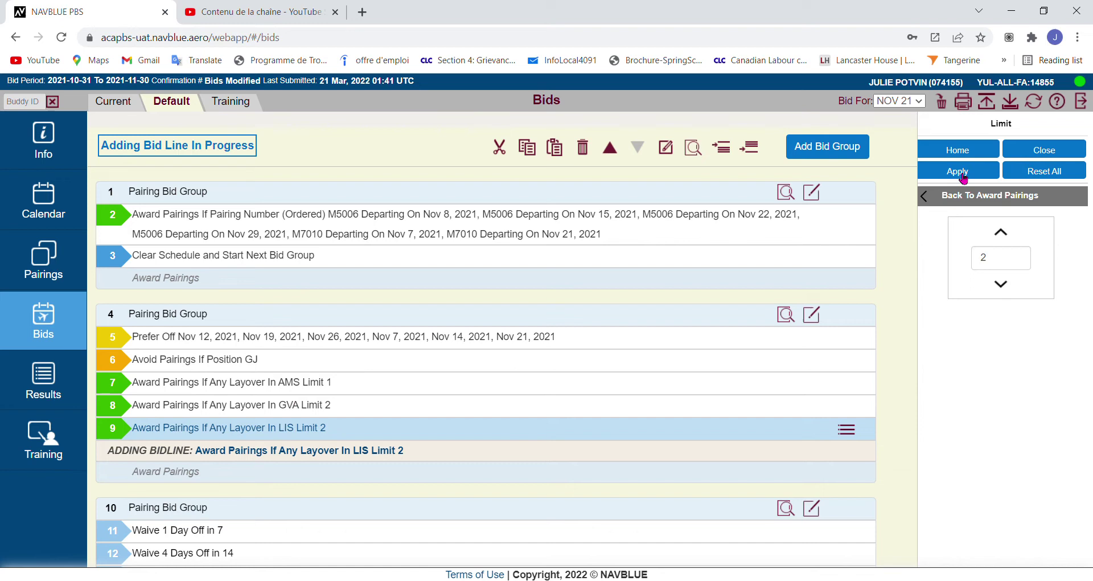
{"action": "left_click", "coordinate": [1046, 174]}
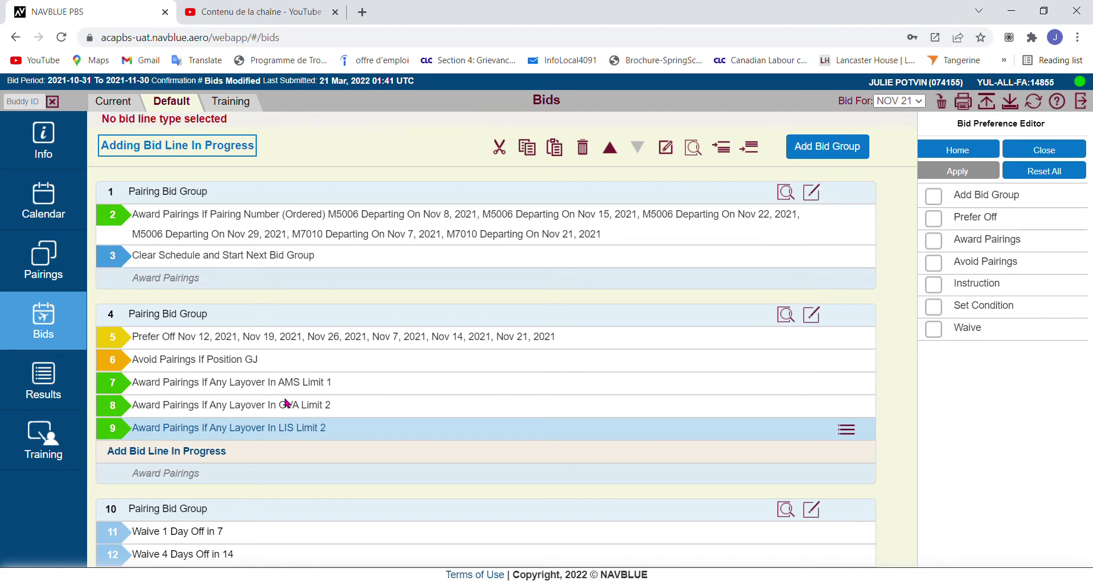
Start an Award Pairings line with the pairing length equal to 1 day and return to the award properties.
{"action": "left_click", "coordinate": [988, 240]}
{"action": "scroll", "coordinate": [997, 334], "scroll_direction": "down", "scroll_amount": 4}
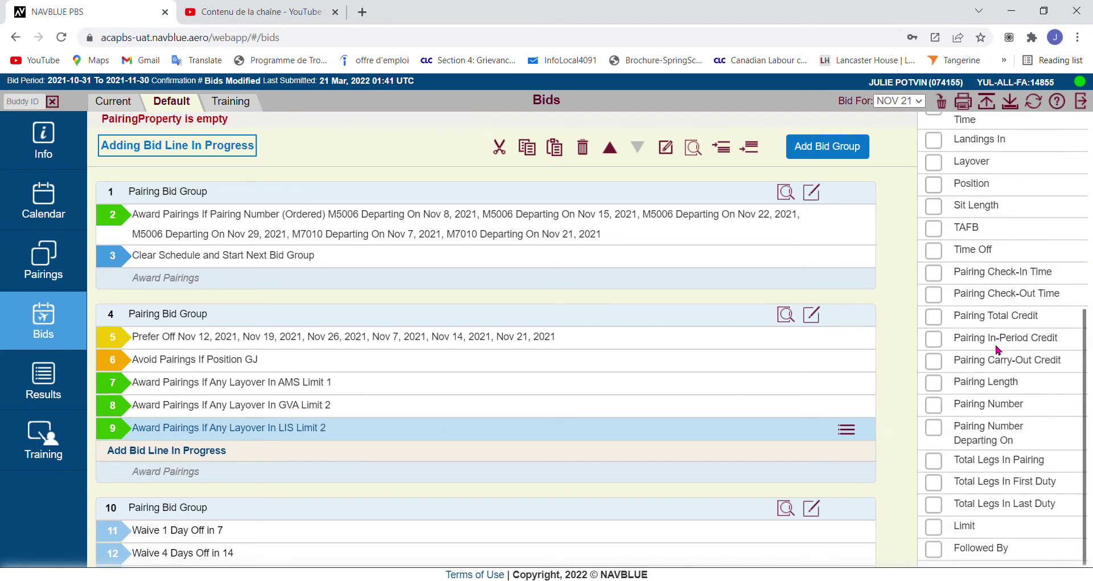
{"action": "left_click", "coordinate": [989, 385]}
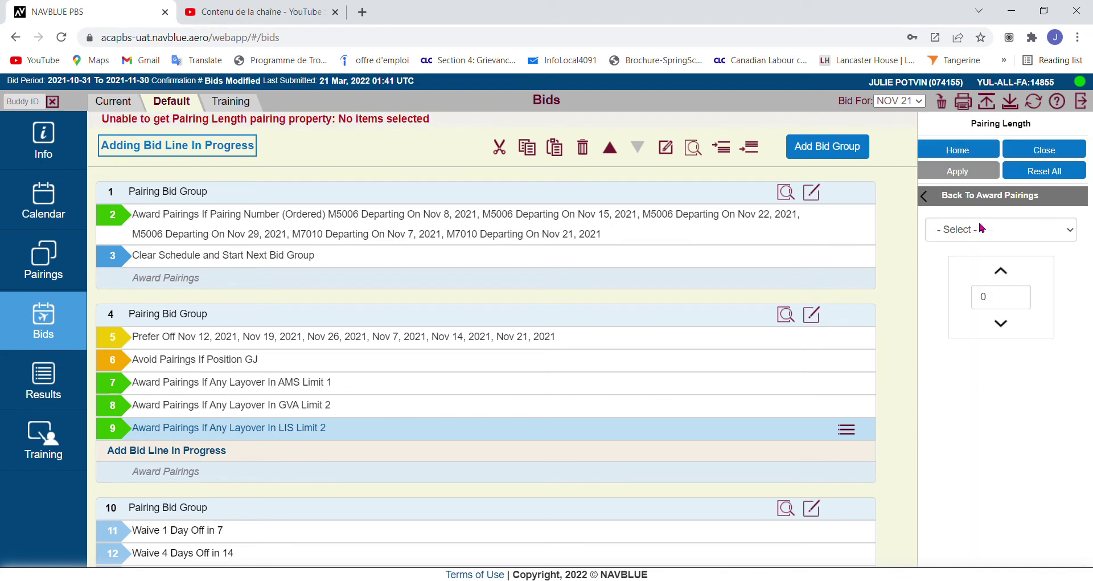
{"action": "left_click", "coordinate": [999, 271]}
{"action": "left_click", "coordinate": [924, 197]}
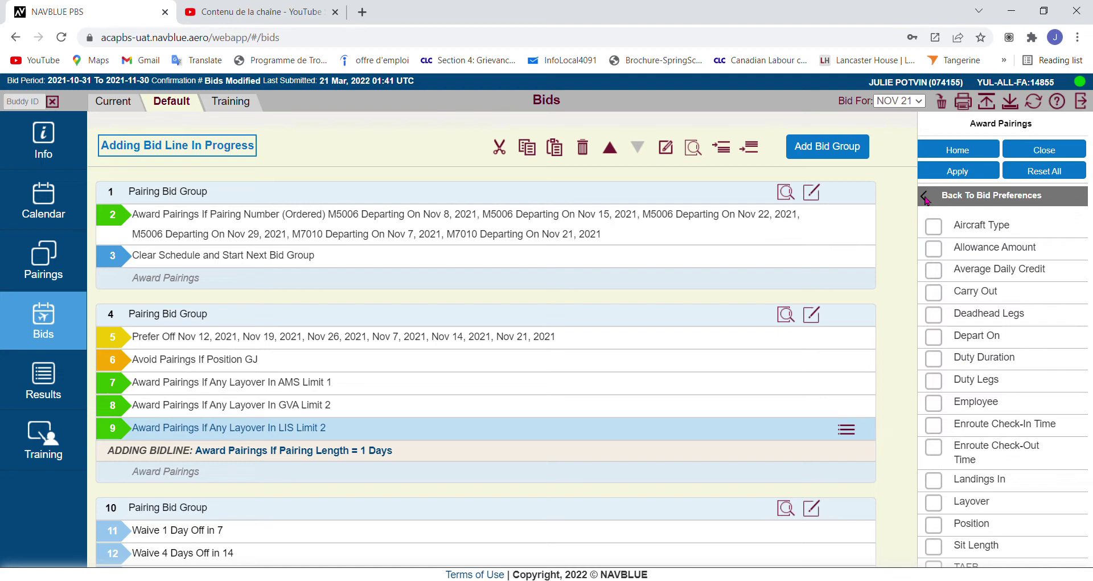
Add a Pairing Total Credit condition of greater than 8 hours to the one-day award line and return to the award properties.
{"action": "scroll", "coordinate": [997, 347], "scroll_direction": "down", "scroll_amount": 3}
{"action": "scroll", "coordinate": [1004, 424], "scroll_direction": "down", "scroll_amount": 2}
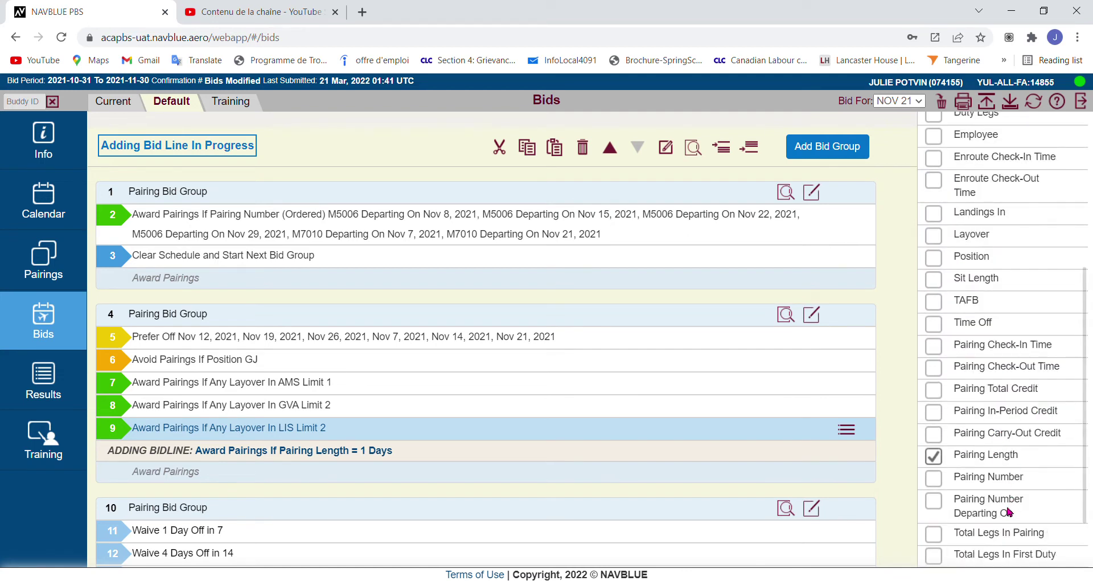
{"action": "left_click", "coordinate": [1004, 393]}
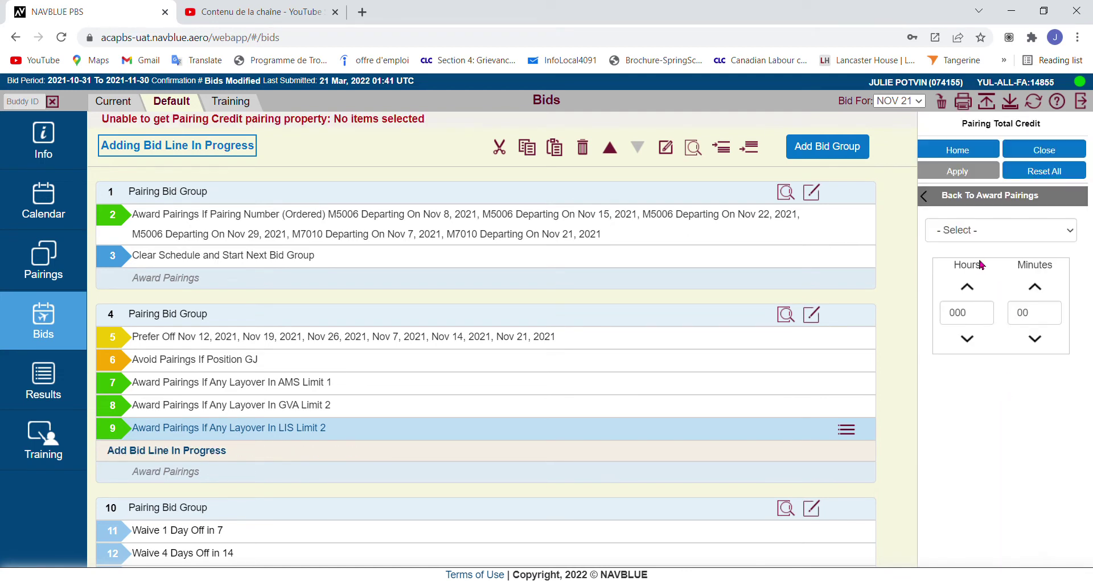
{"action": "left_click", "coordinate": [963, 230]}
{"action": "left_click", "coordinate": [991, 280]}
{"action": "left_click", "coordinate": [944, 316]}
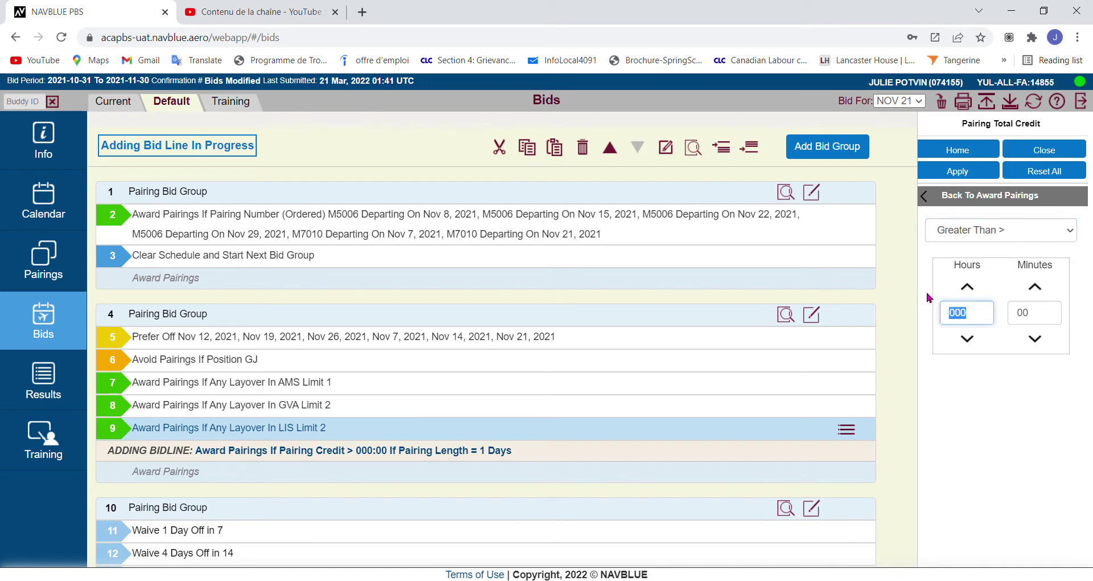
{"action": "type", "text": "8"}
{"action": "left_click", "coordinate": [941, 195]}
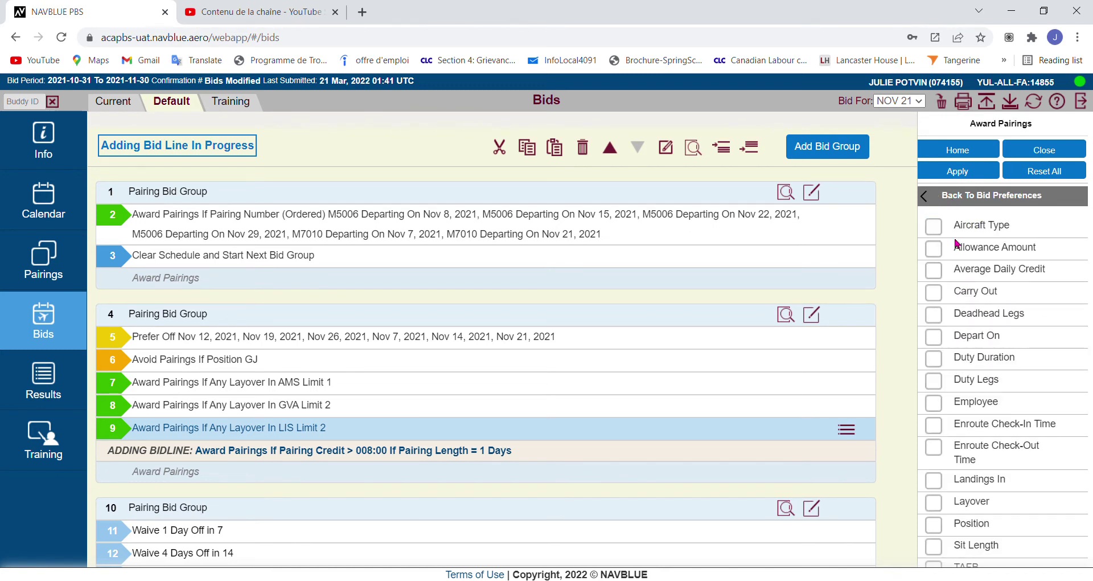
Limit the one-day, high-credit award to 1, apply the line, and reset the editor.
{"action": "scroll", "coordinate": [1053, 410], "scroll_direction": "down", "scroll_amount": 5}
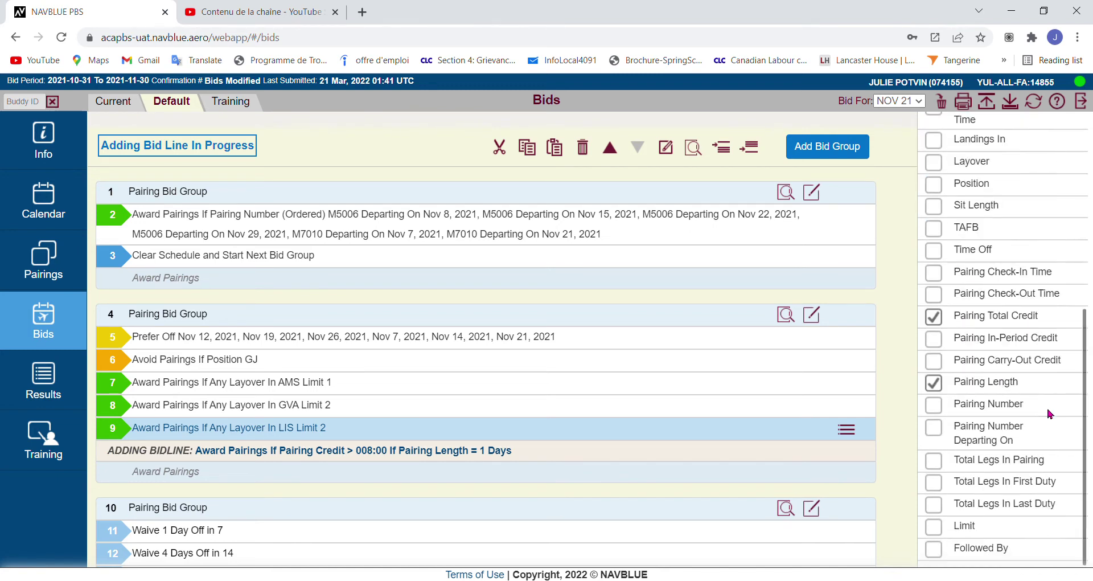
{"action": "left_click", "coordinate": [962, 526]}
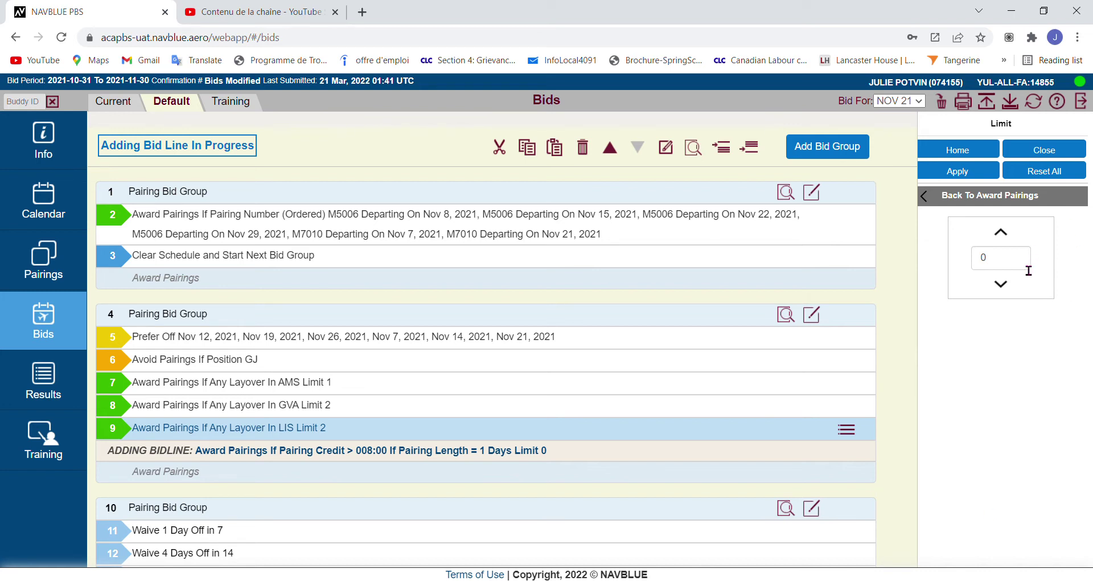
{"action": "left_click", "coordinate": [1001, 234]}
{"action": "left_click", "coordinate": [968, 176]}
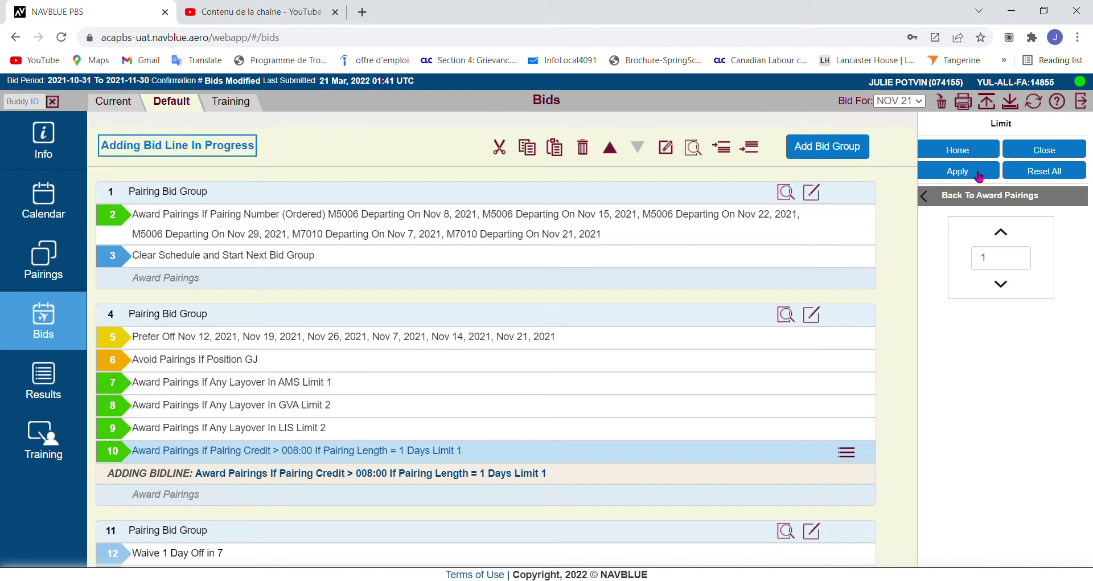
{"action": "left_click", "coordinate": [1061, 176]}
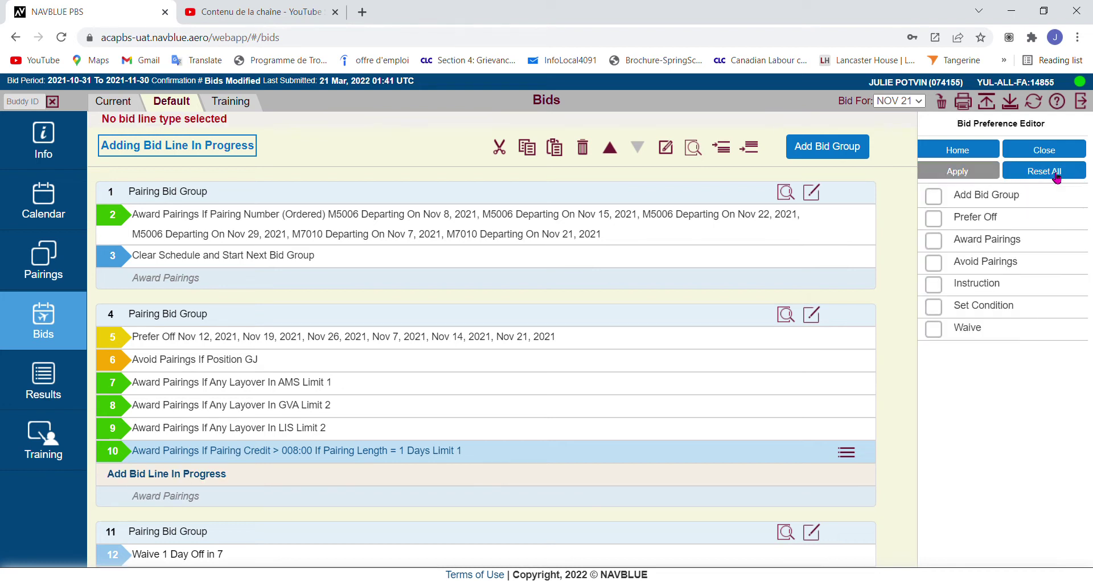
Add a Clear Schedule and Start Next Bid Group instruction to the second pairing bid group and close the editor.
{"action": "left_click", "coordinate": [997, 286]}
{"action": "left_click", "coordinate": [998, 276]}
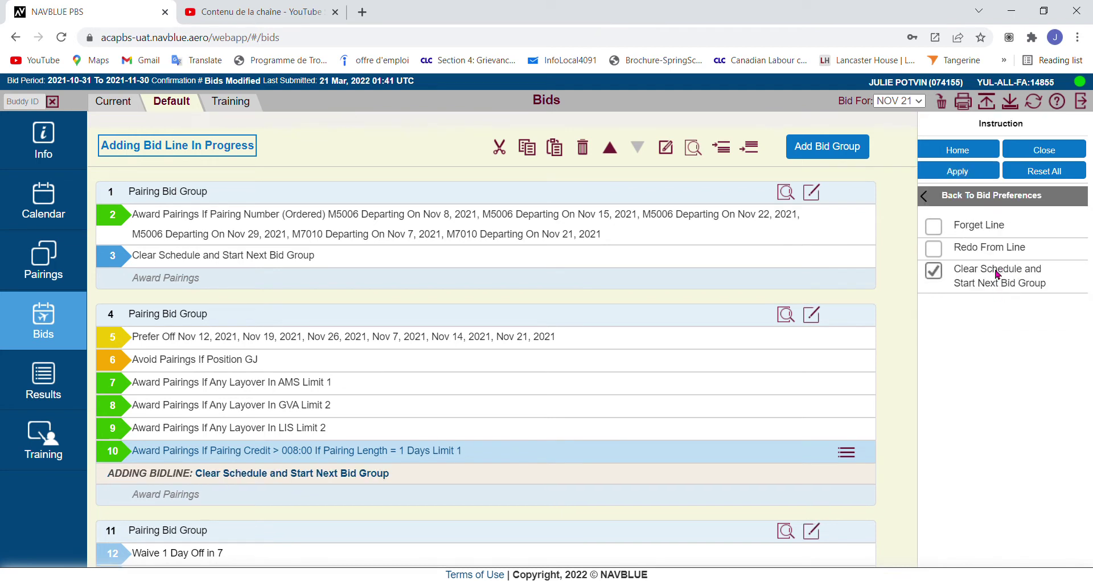
{"action": "left_click", "coordinate": [970, 171]}
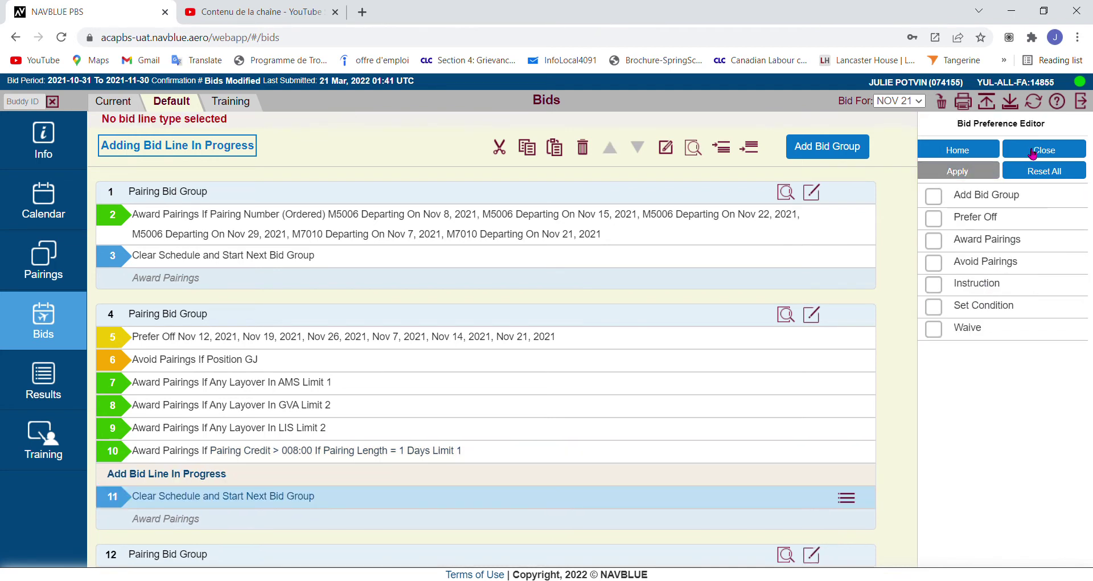
{"action": "left_click", "coordinate": [1052, 150]}
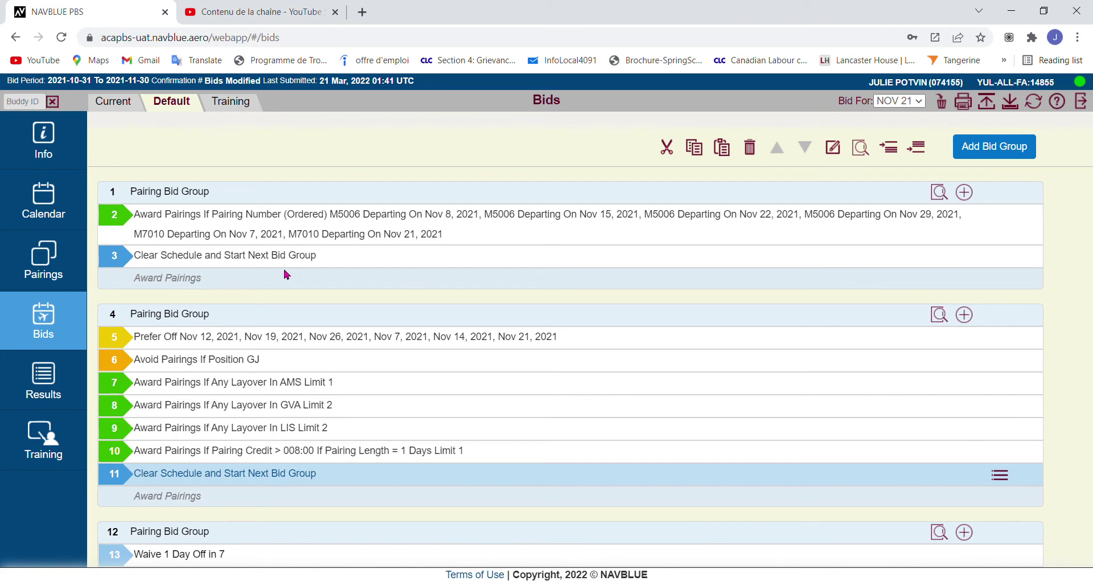
Review the bid lines of the second pairing bid group and the group that follows it.
{"action": "scroll", "coordinate": [175, 364], "scroll_direction": "down", "scroll_amount": 2}
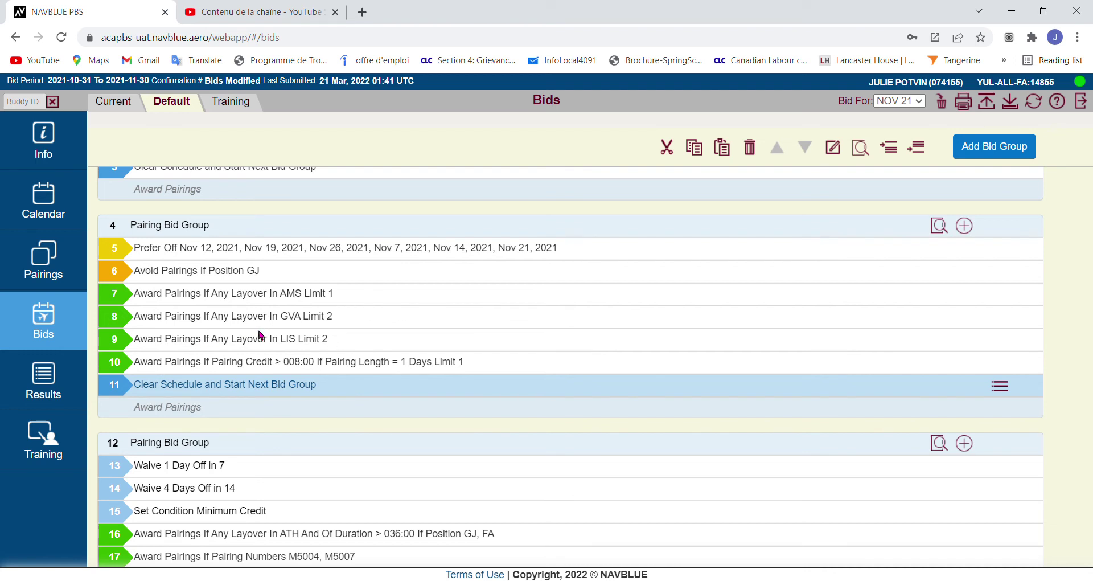
{"action": "left_click", "coordinate": [339, 367]}
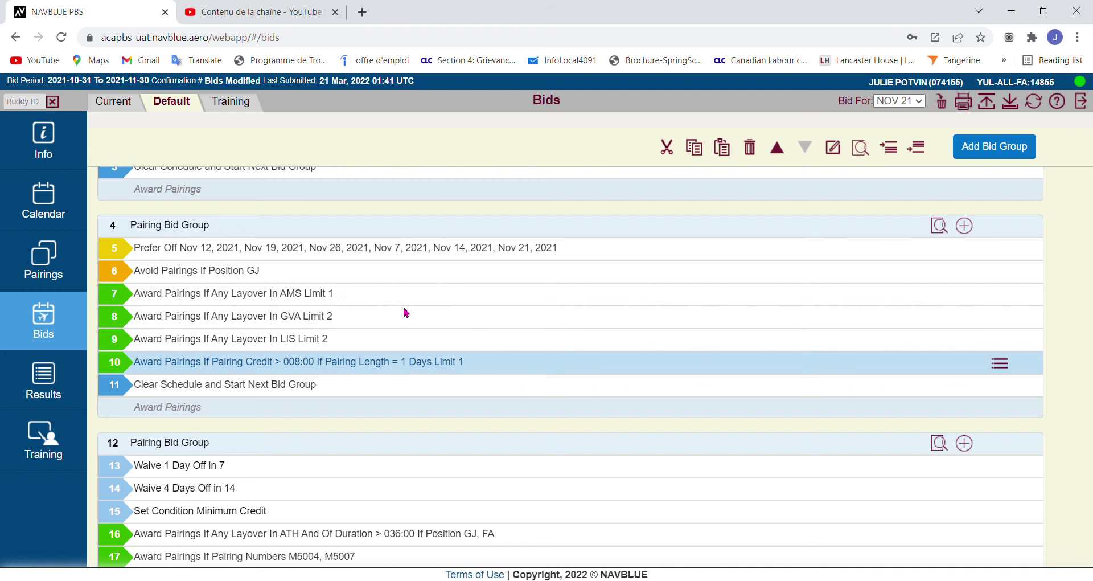
{"action": "scroll", "coordinate": [402, 308], "scroll_direction": "up", "scroll_amount": 2}
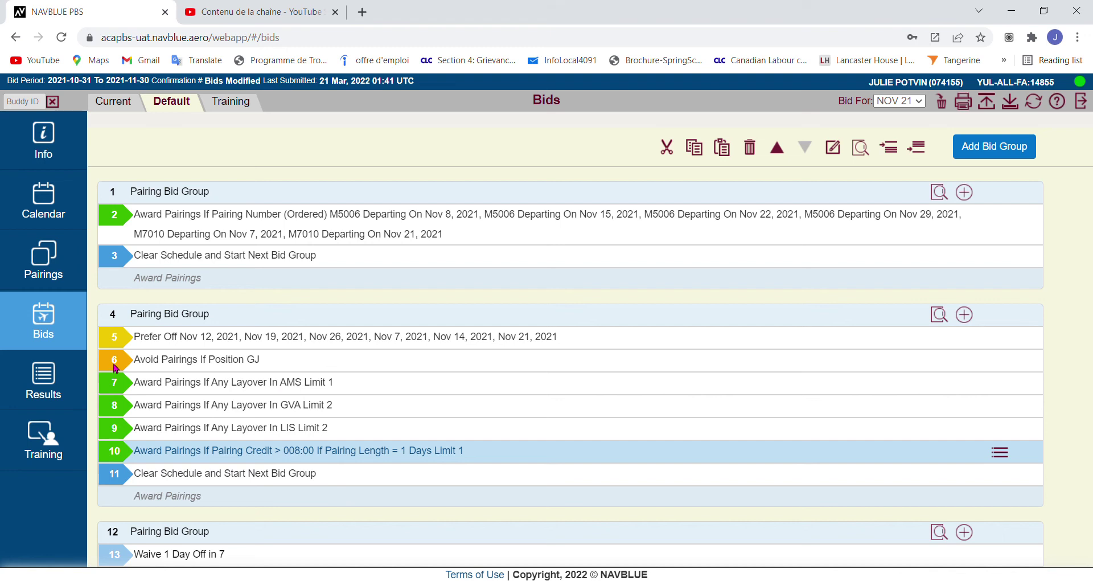
{"action": "left_click", "coordinate": [261, 358]}
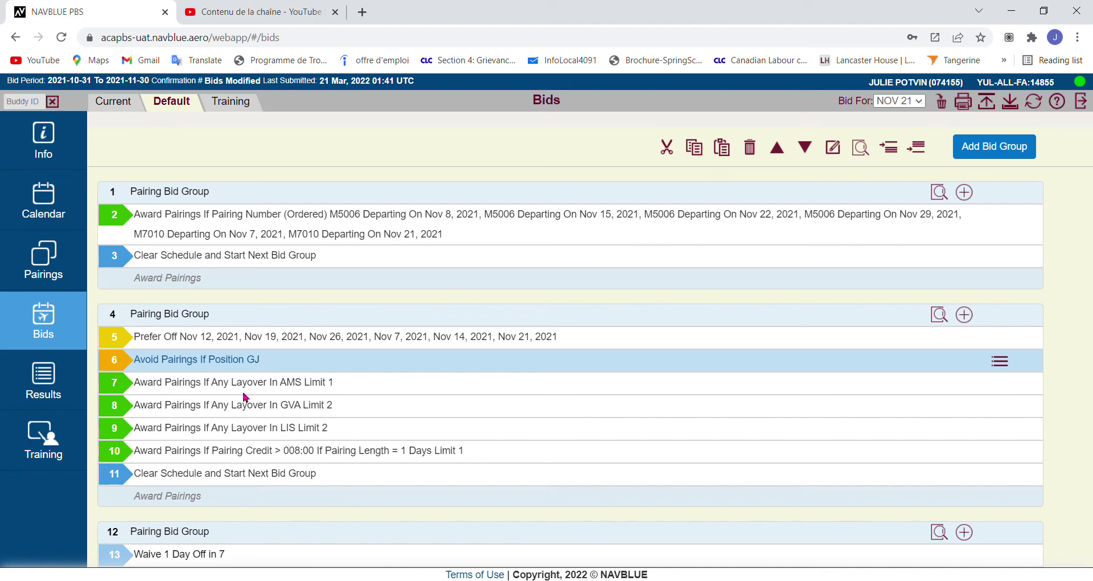
{"action": "scroll", "coordinate": [207, 437], "scroll_direction": "down", "scroll_amount": 2}
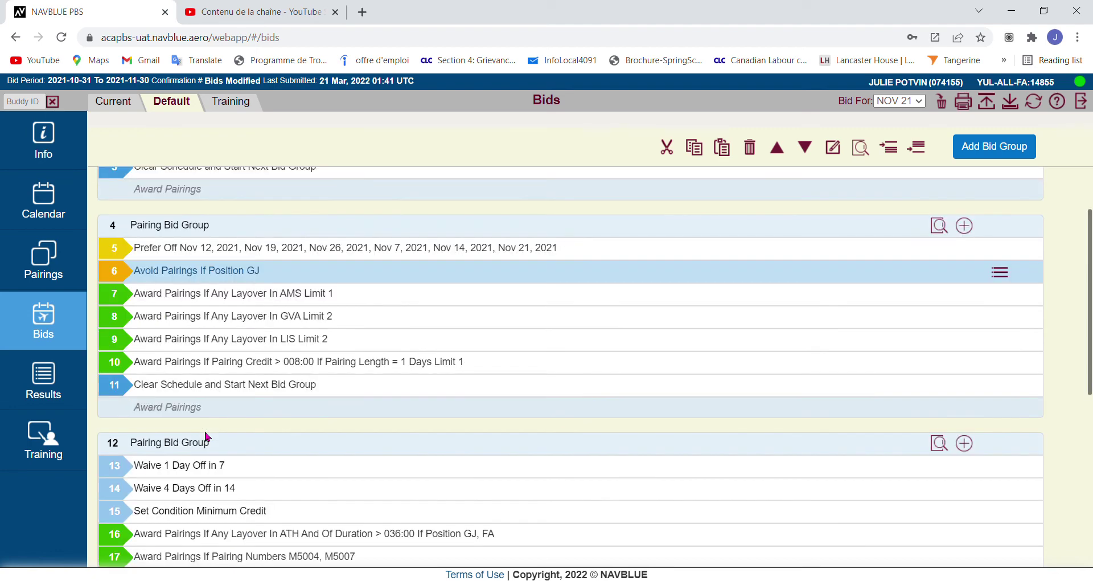
{"action": "scroll", "coordinate": [200, 388], "scroll_direction": "down", "scroll_amount": 4}
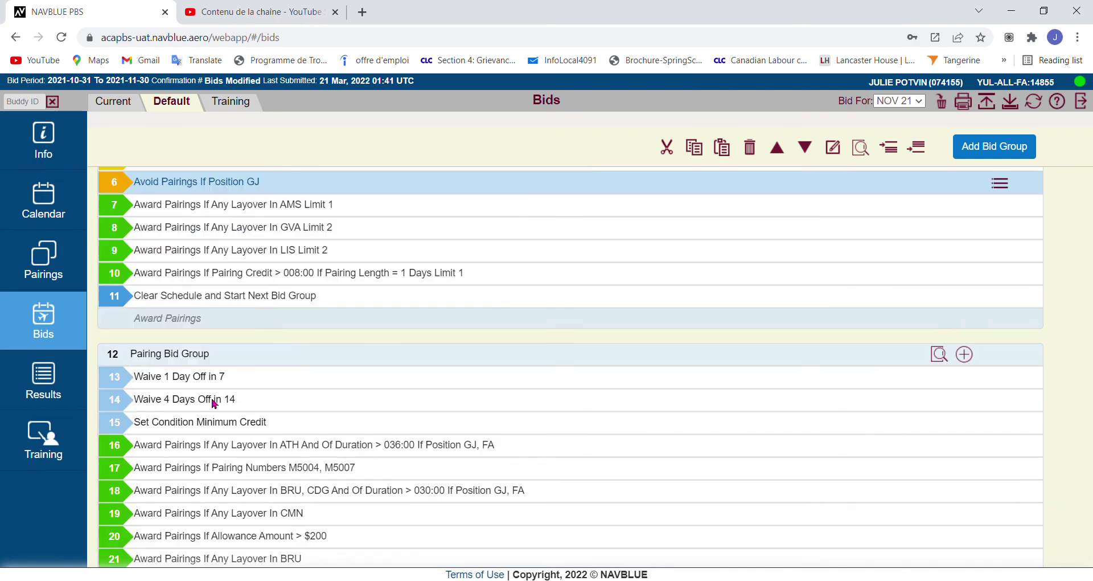
{"action": "scroll", "coordinate": [215, 404], "scroll_direction": "up", "scroll_amount": 2}
{"action": "scroll", "coordinate": [214, 404], "scroll_direction": "up", "scroll_amount": 2}
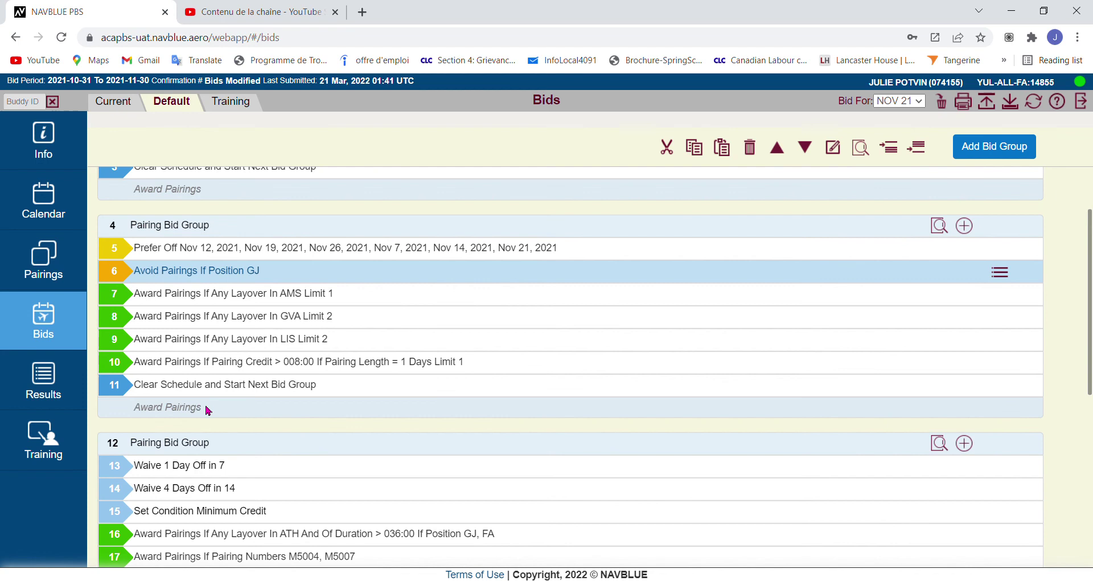
Delete the Clear Schedule and Start Next Bid Group line from the second pairing bid group and try to submit the bid.
{"action": "left_click", "coordinate": [206, 387]}
{"action": "scroll", "coordinate": [215, 391], "scroll_direction": "up", "scroll_amount": 2}
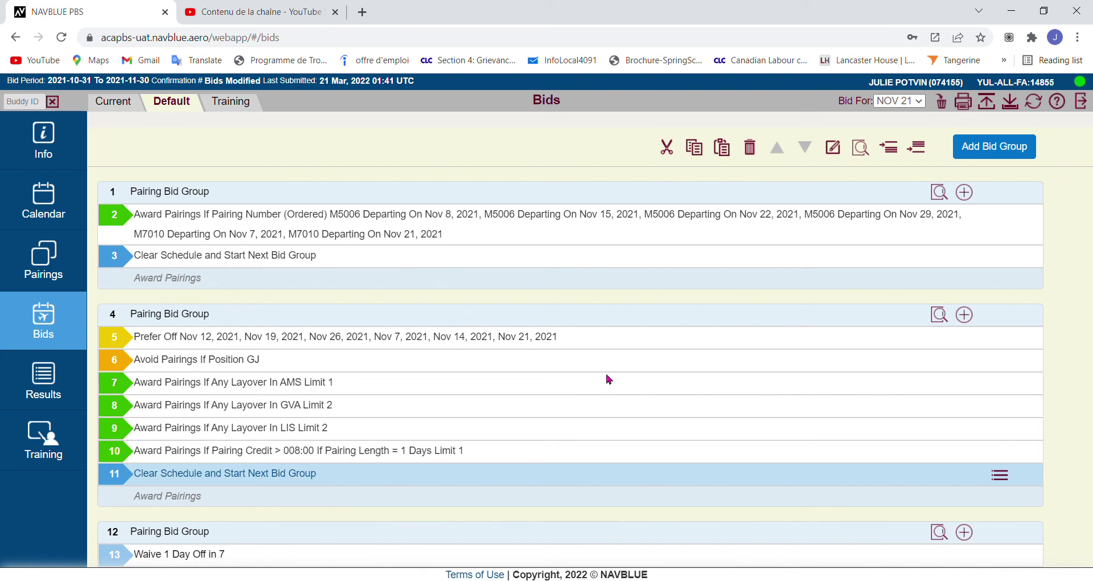
{"action": "left_click", "coordinate": [750, 149]}
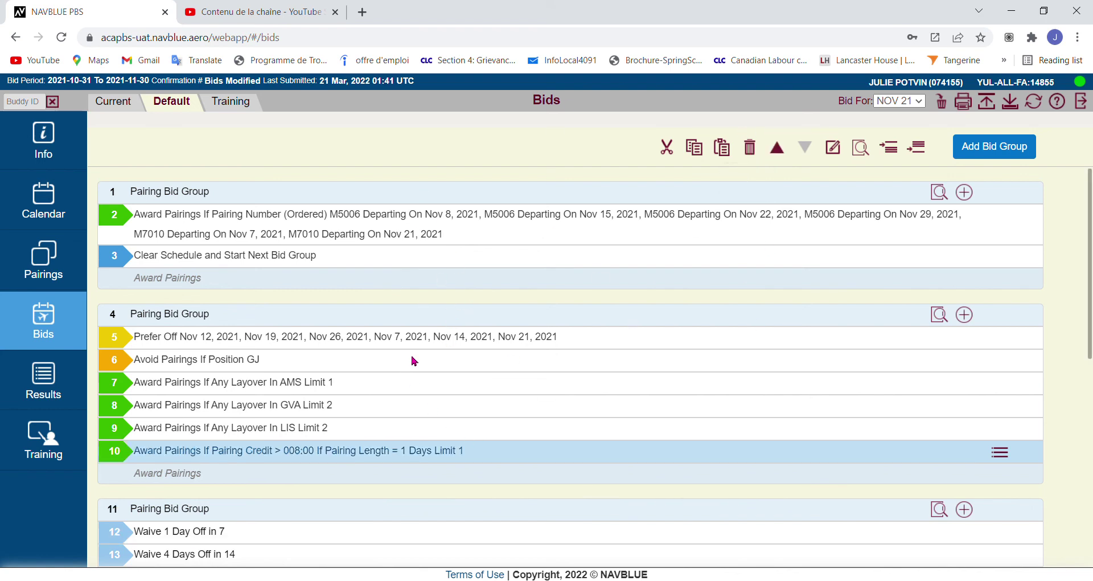
{"action": "left_click", "coordinate": [987, 103]}
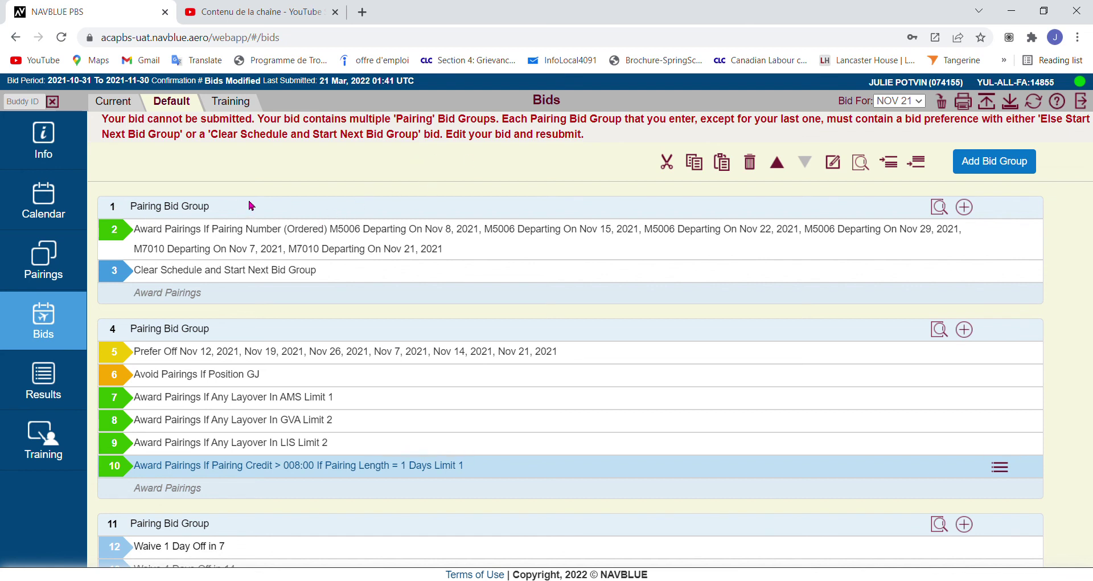
Check the pairing bid groups in order for their Clear Schedule and Start Next Bid Group lines.
{"action": "left_click", "coordinate": [246, 239]}
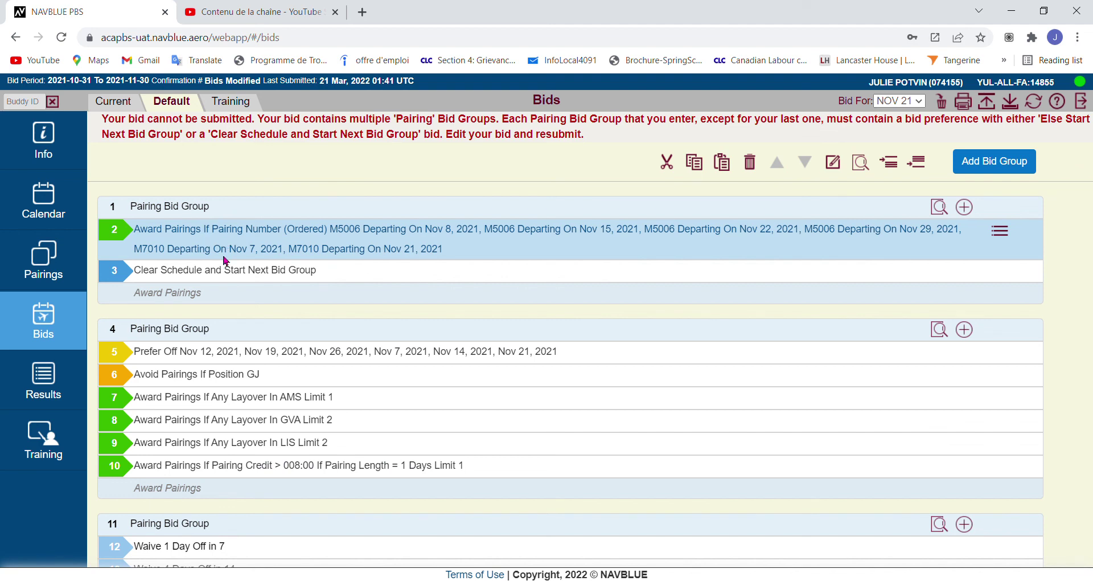
{"action": "left_click", "coordinate": [217, 273]}
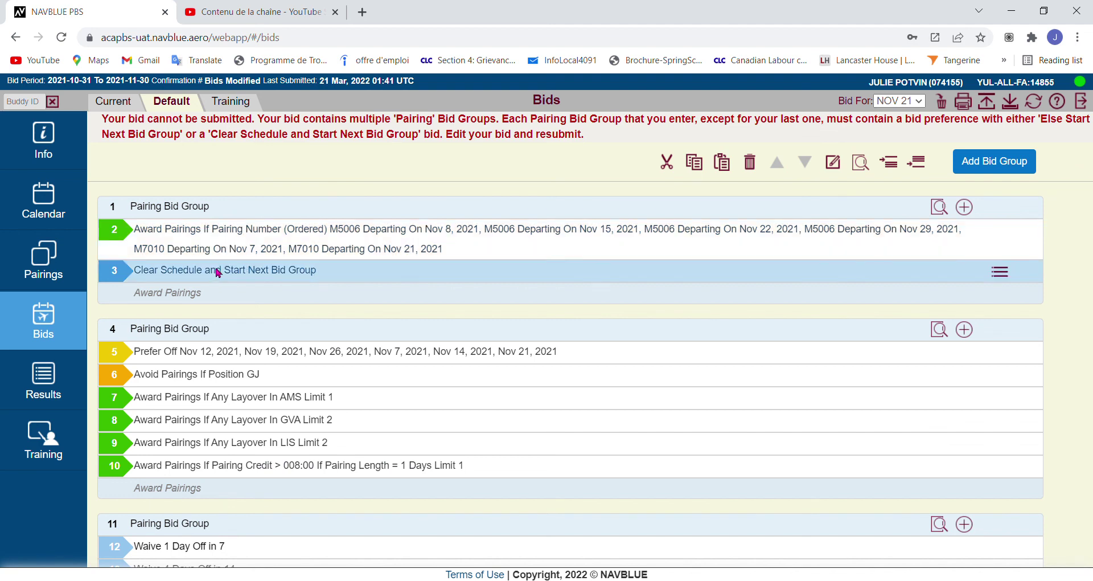
{"action": "left_click", "coordinate": [196, 333]}
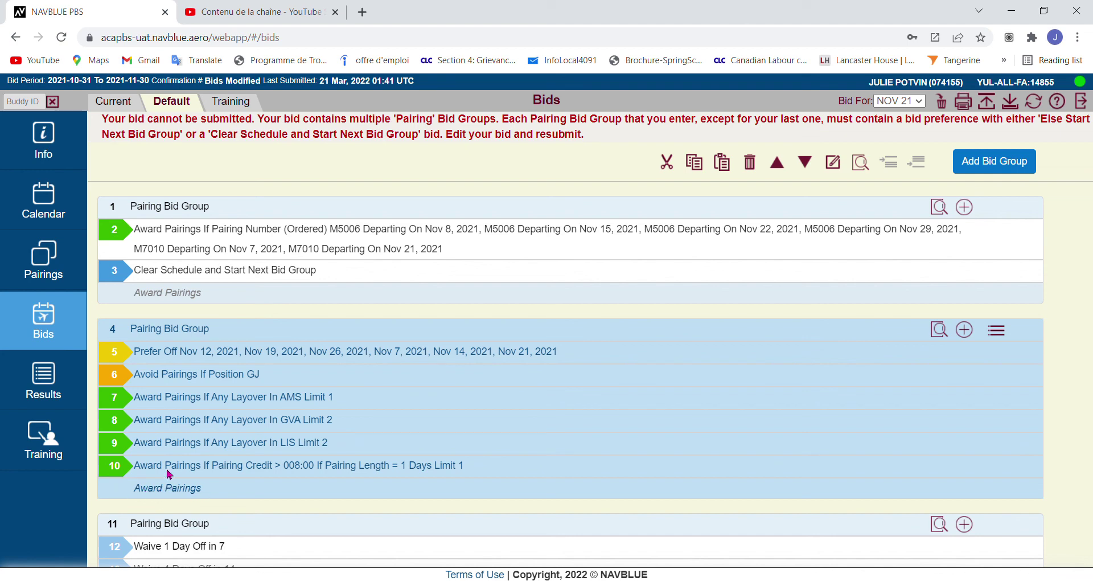
{"action": "scroll", "coordinate": [170, 476], "scroll_direction": "down", "scroll_amount": 2}
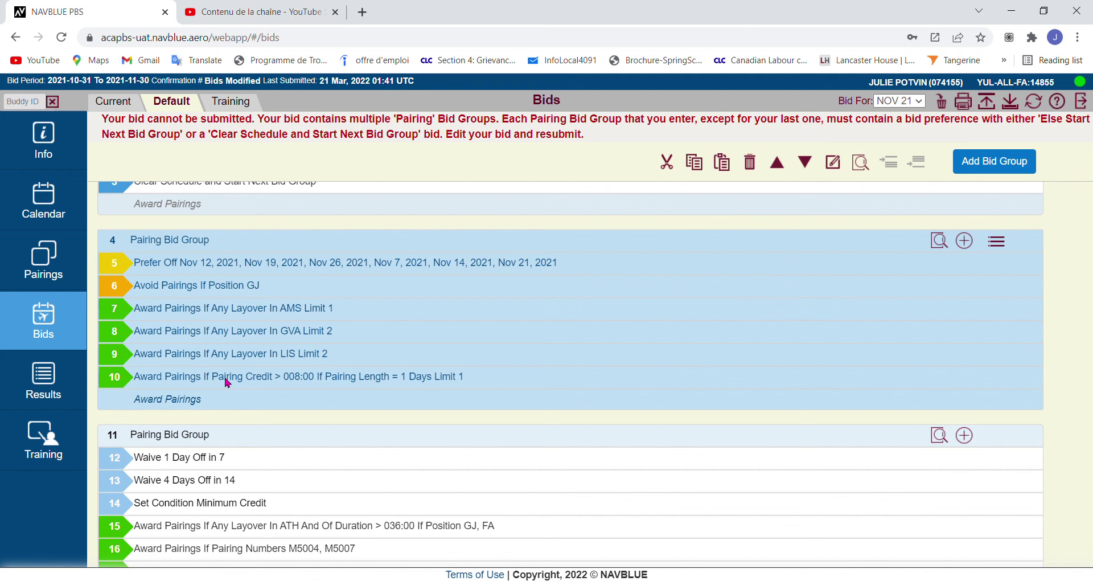
{"action": "scroll", "coordinate": [197, 335], "scroll_direction": "down", "scroll_amount": 2}
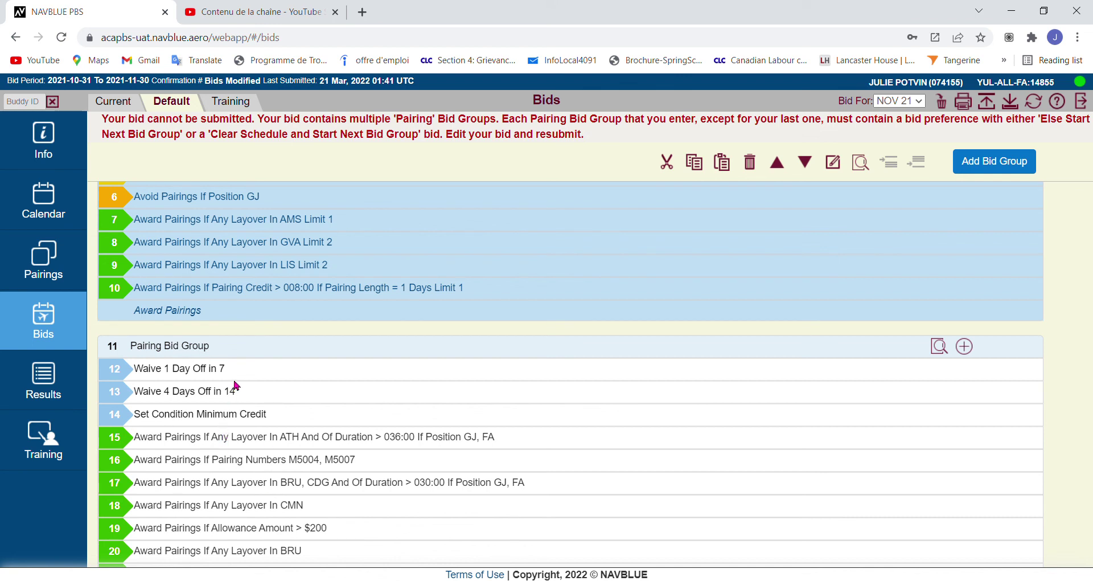
Insert a Clear Schedule and Start Next Bid Group instruction below the one-day award line, apply it, and close the editor.
{"action": "left_click", "coordinate": [210, 293]}
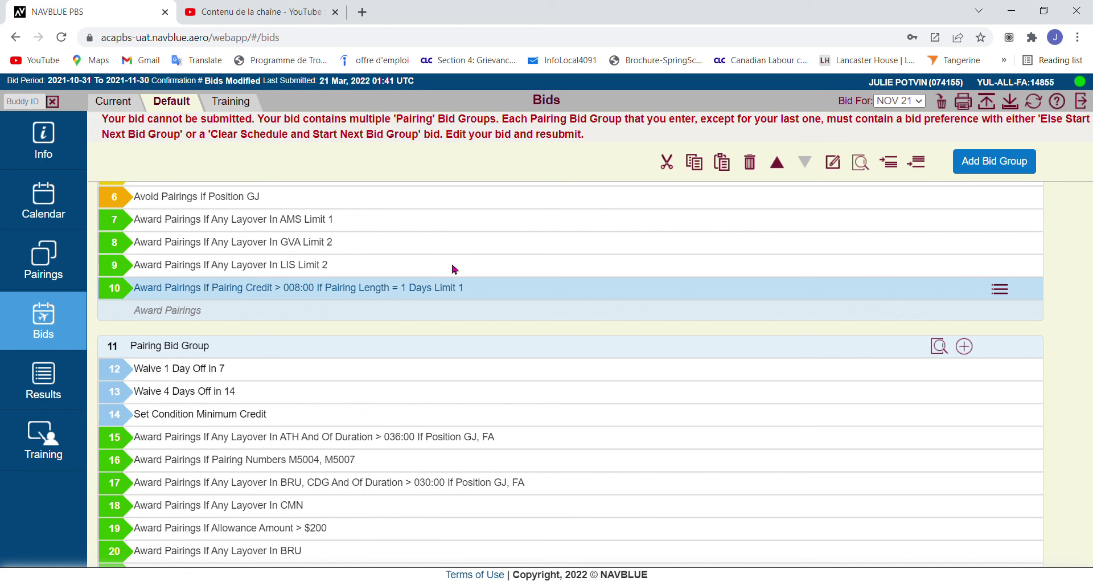
{"action": "scroll", "coordinate": [453, 270], "scroll_direction": "up", "scroll_amount": 2}
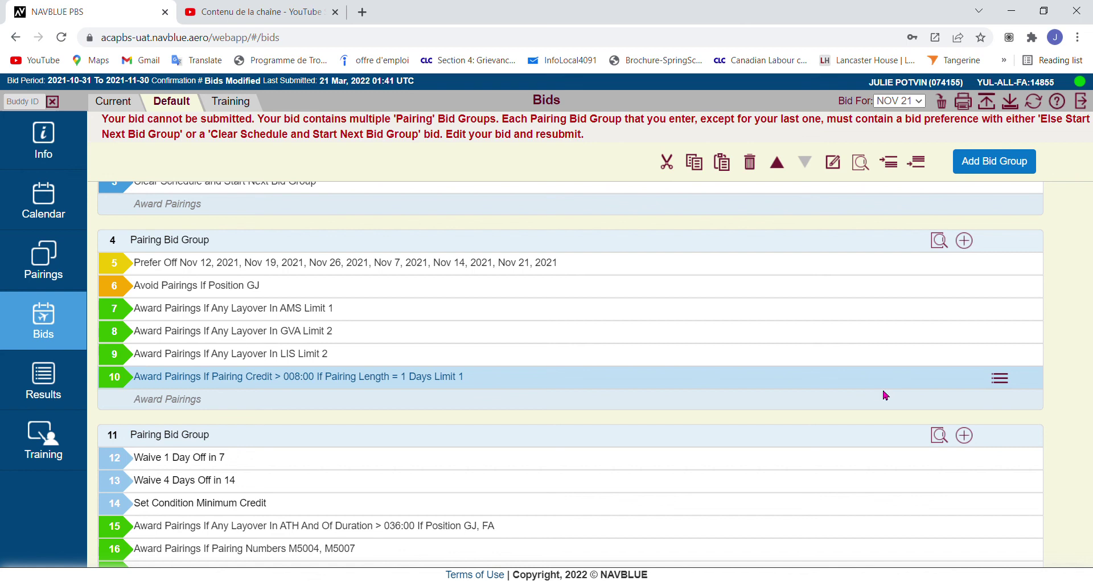
{"action": "left_click", "coordinate": [999, 380]}
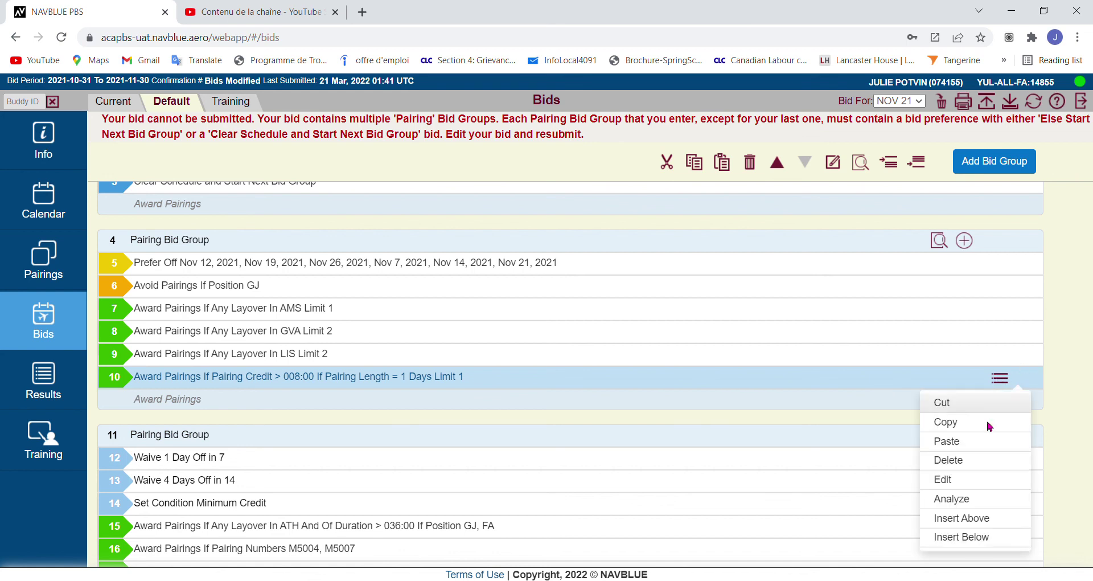
{"action": "left_click", "coordinate": [976, 535]}
{"action": "left_click", "coordinate": [984, 281]}
{"action": "left_click", "coordinate": [993, 276]}
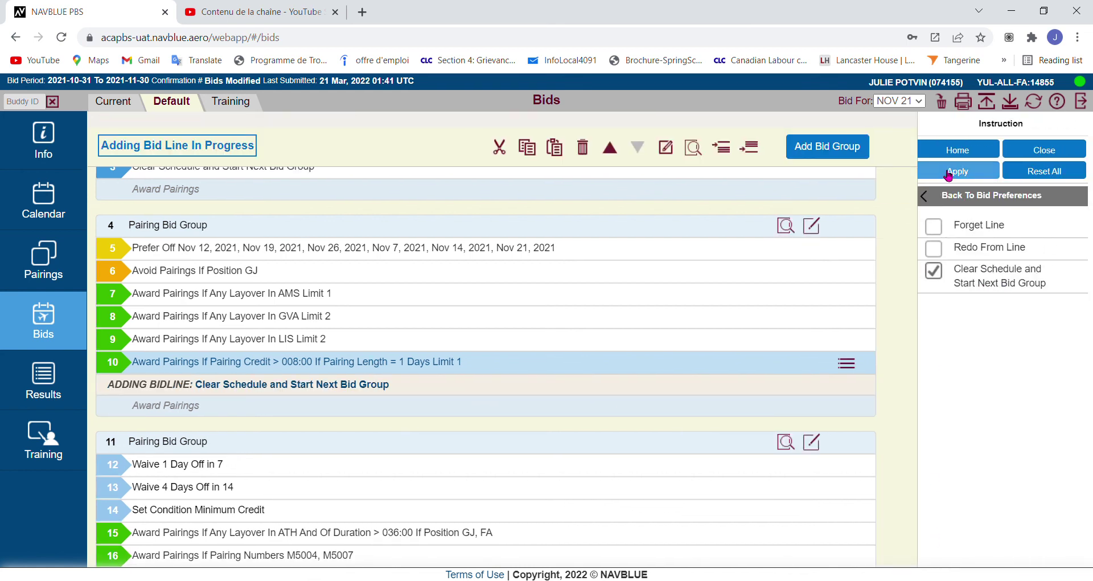
{"action": "left_click", "coordinate": [948, 172]}
{"action": "left_click", "coordinate": [1044, 149]}
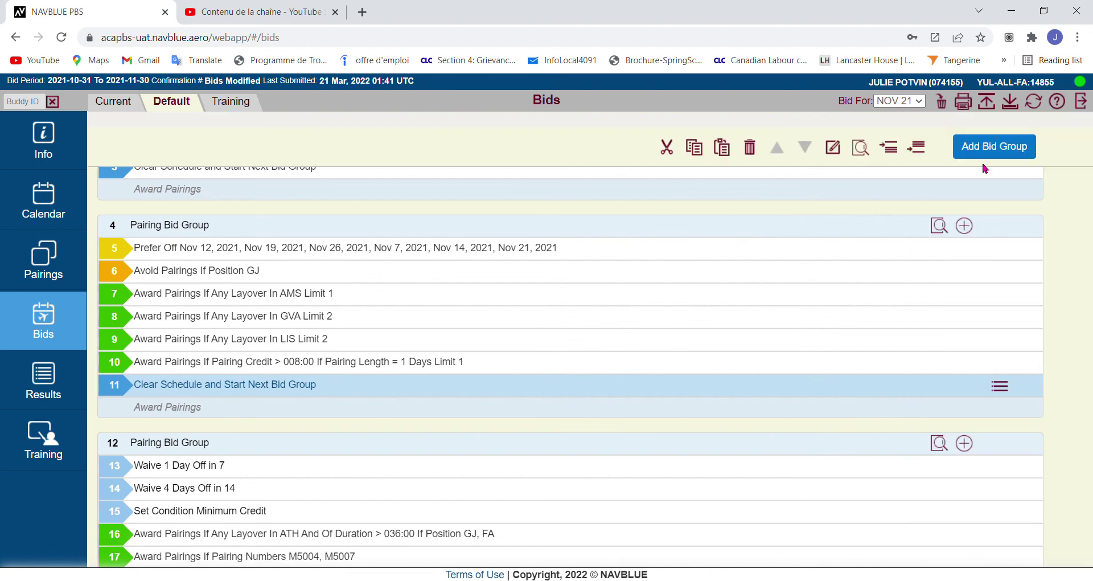
Submit the completed bid, dismiss the submission dialog, and look over the submitted bid groups.
{"action": "left_click", "coordinate": [982, 104]}
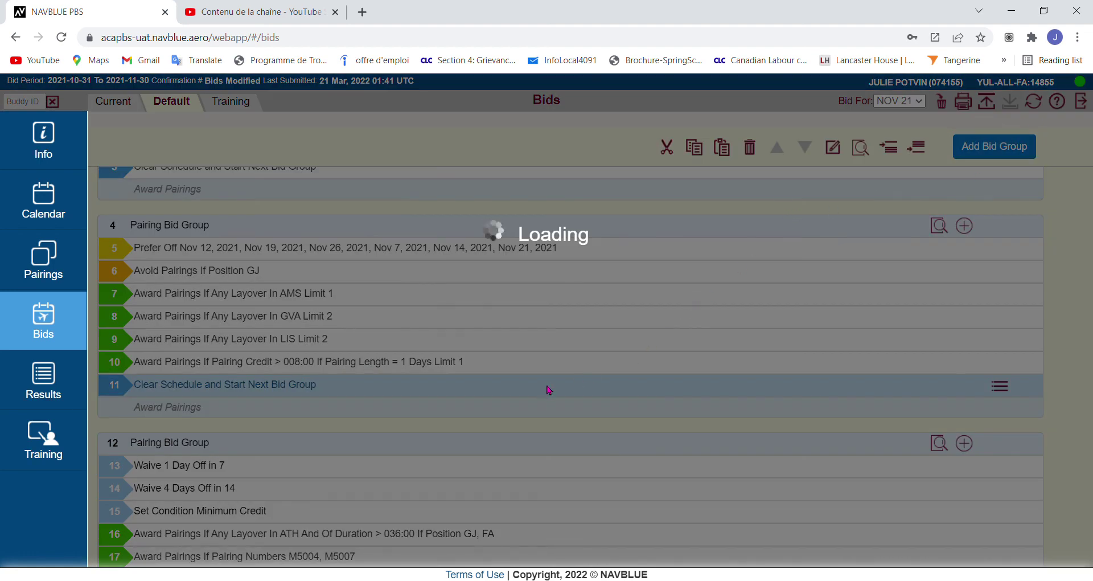
{"action": "left_click", "coordinate": [547, 321]}
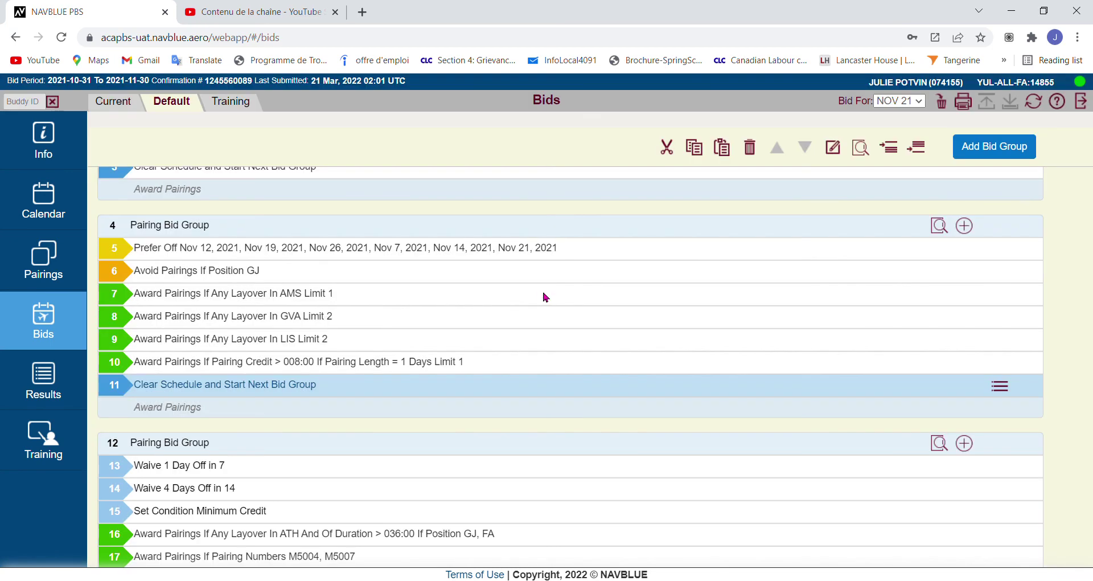
{"action": "scroll", "coordinate": [544, 297], "scroll_direction": "down", "scroll_amount": 8}
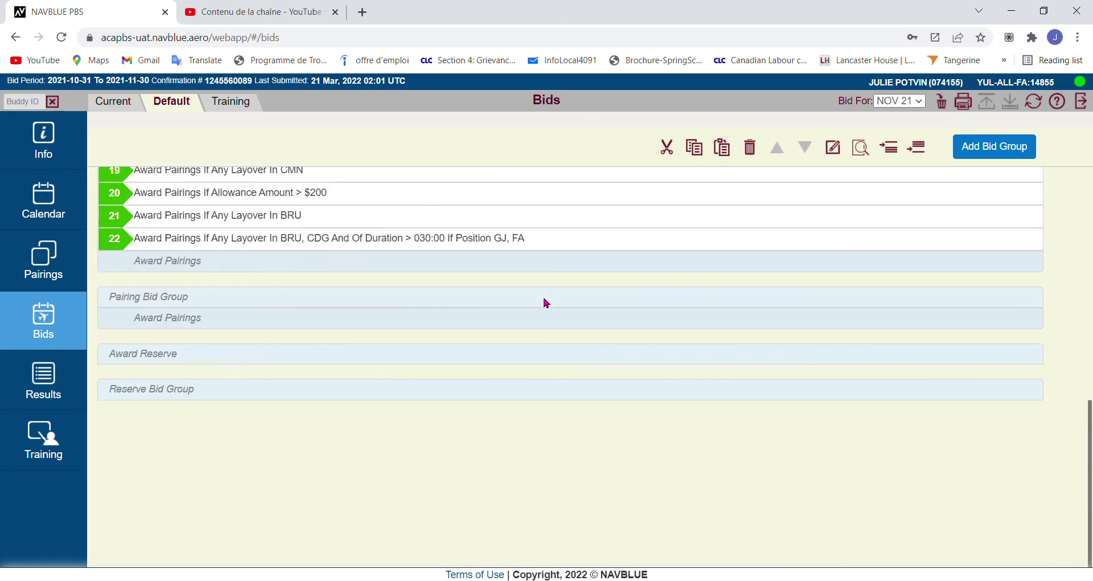
{"action": "scroll", "coordinate": [546, 303], "scroll_direction": "up", "scroll_amount": 10}
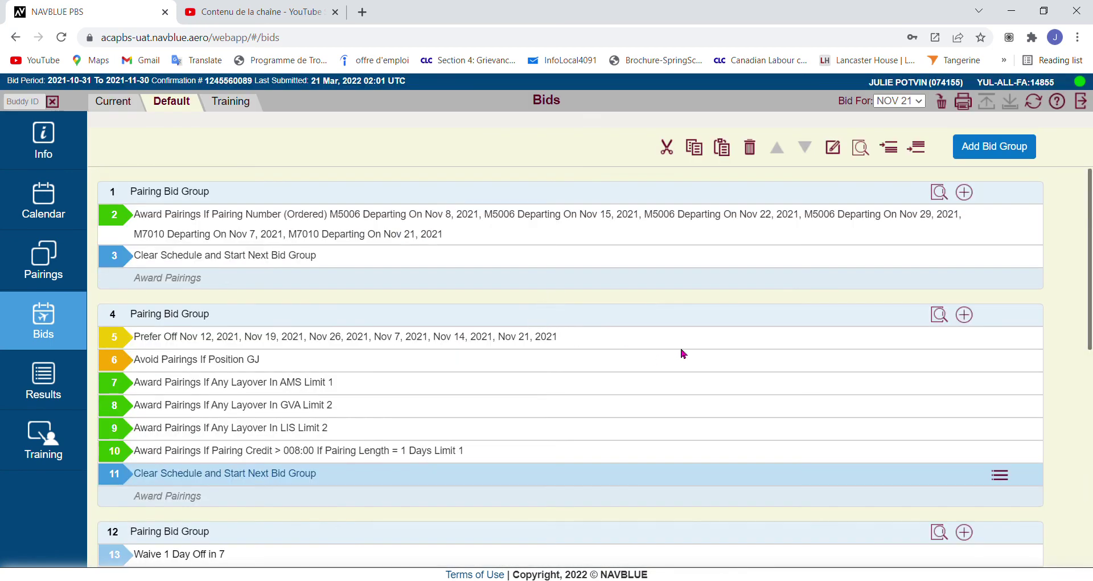